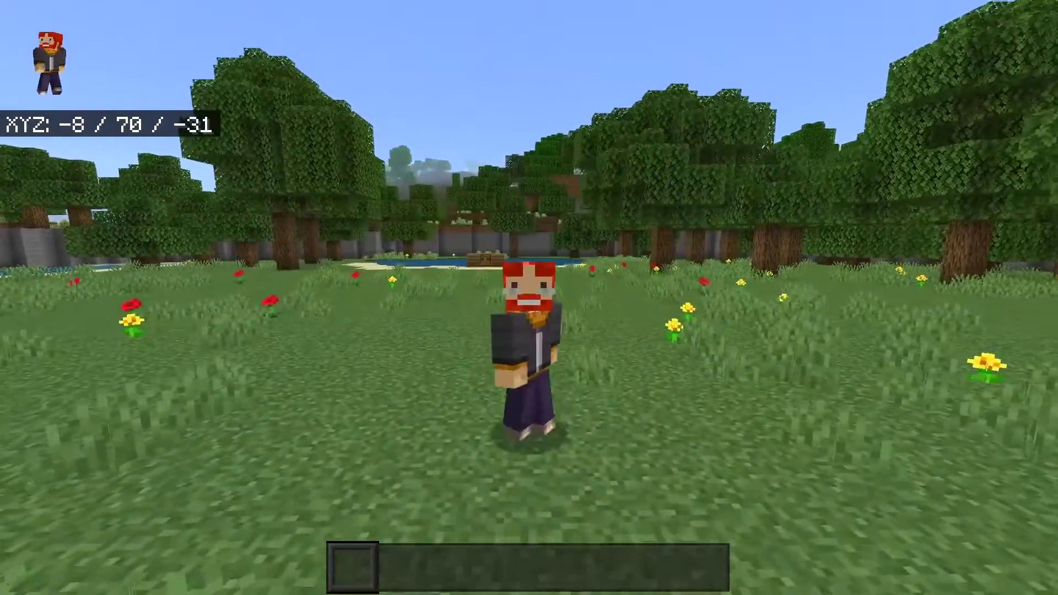
Switch to first-person view and walk across the meadow toward the wooden build under the MINECRAFT sign.
key(F5)
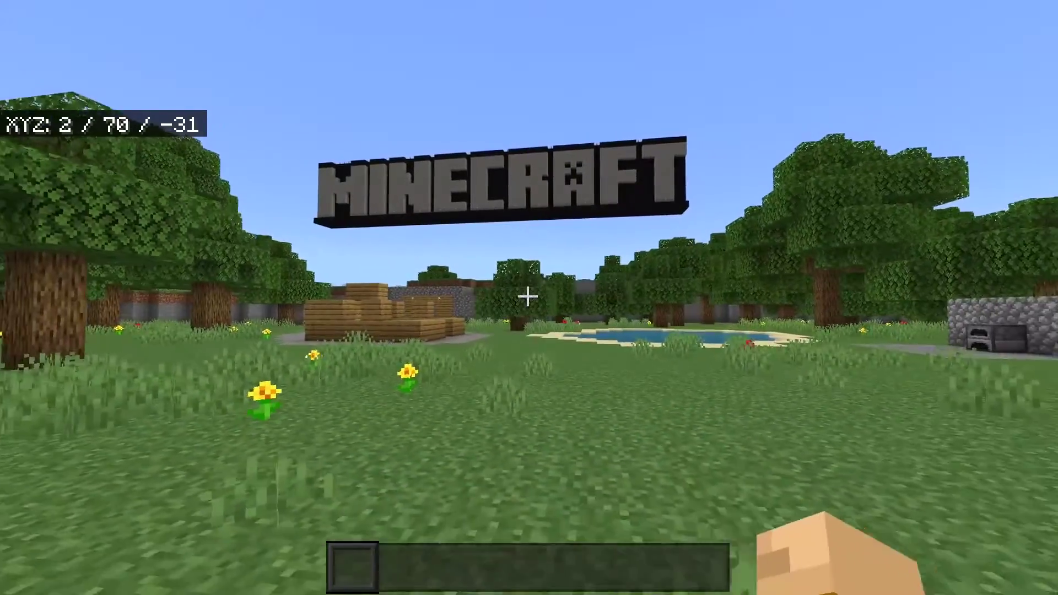
key(w)
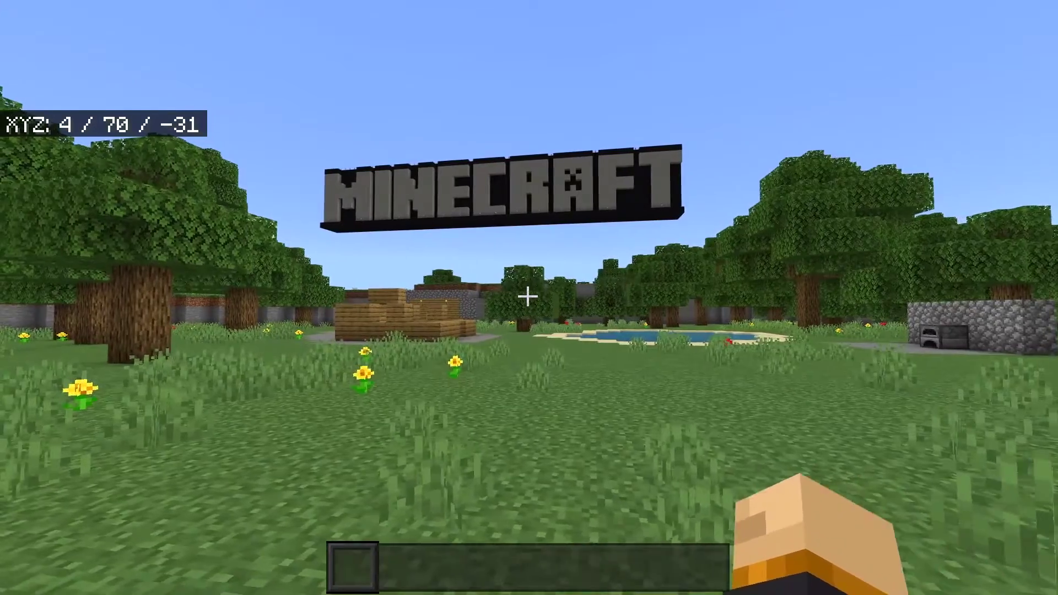
key(w)
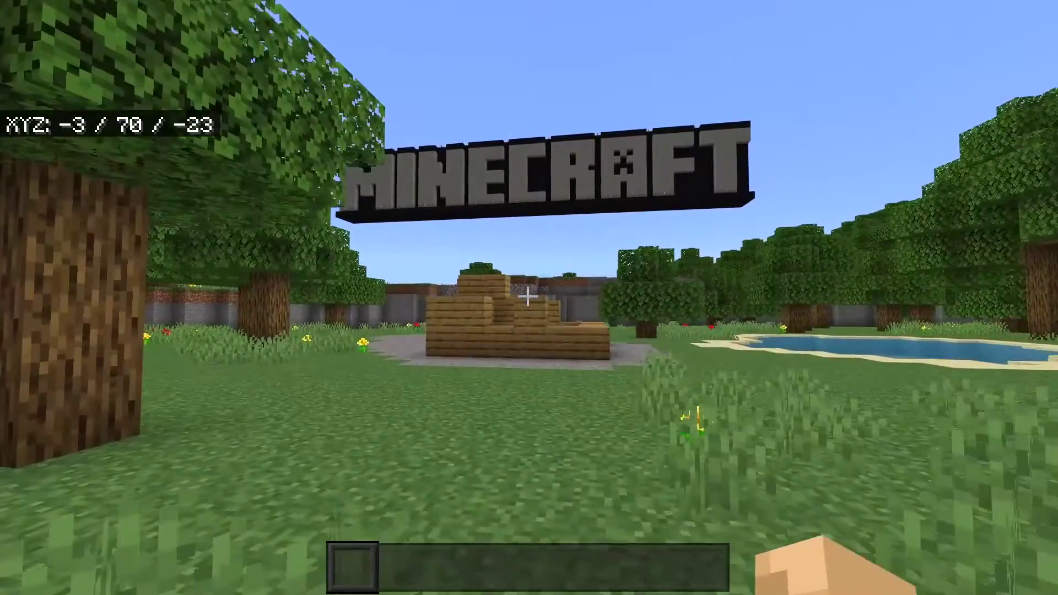
key(w)
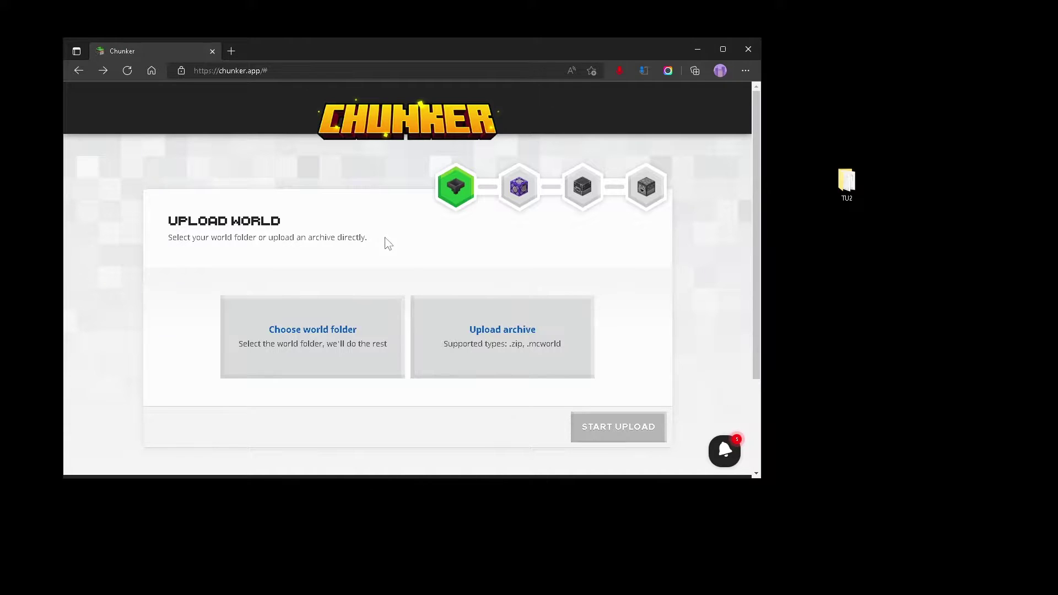
Drop the TU2 world folder into Chunker's uploader and start the upload.
drag(852, 179, 397, 323)
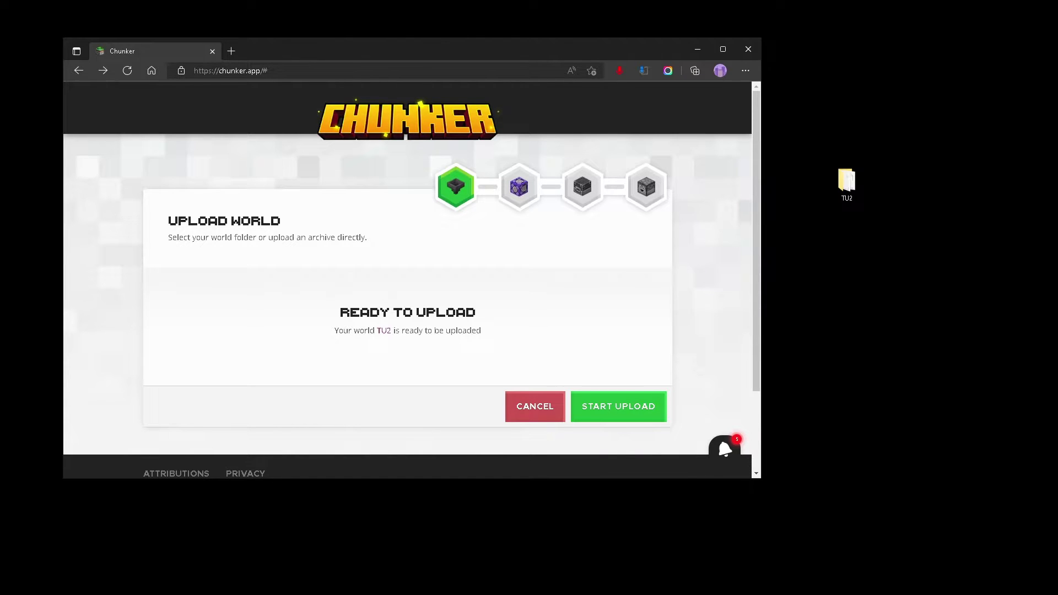
click(605, 412)
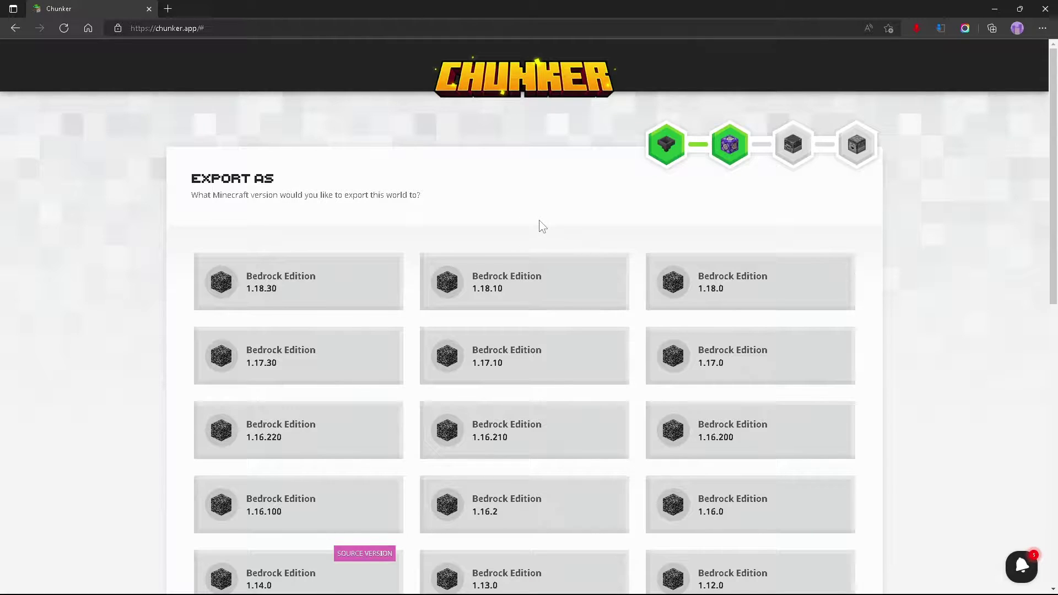
Choose Java Edition 1.18.2 from the Export As list as the TU2 world's target.
scroll(540, 220, down, 8)
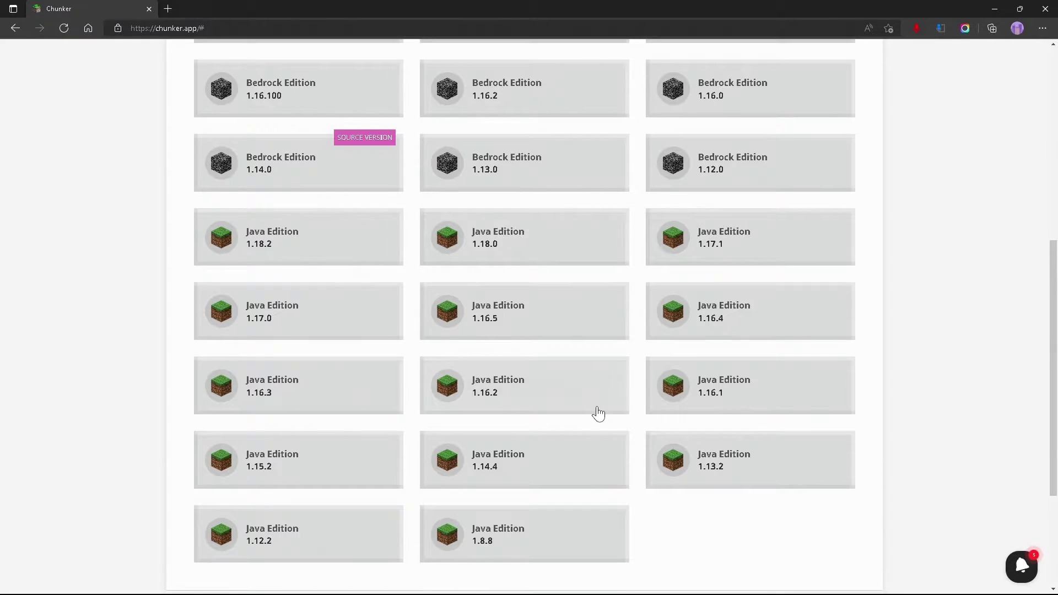
scroll(596, 414, up, 2)
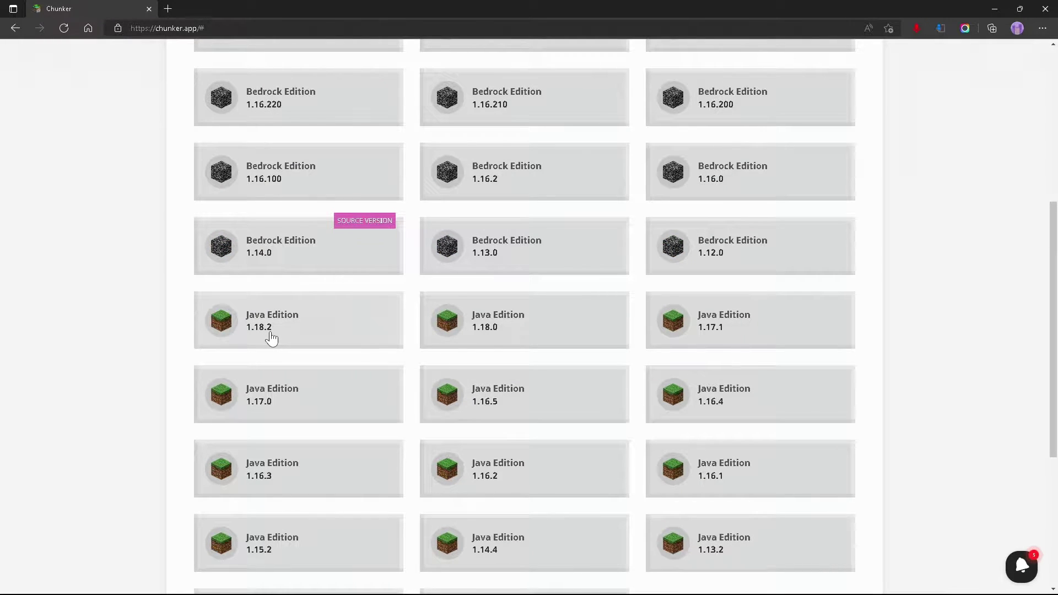
scroll(505, 545, down, 2)
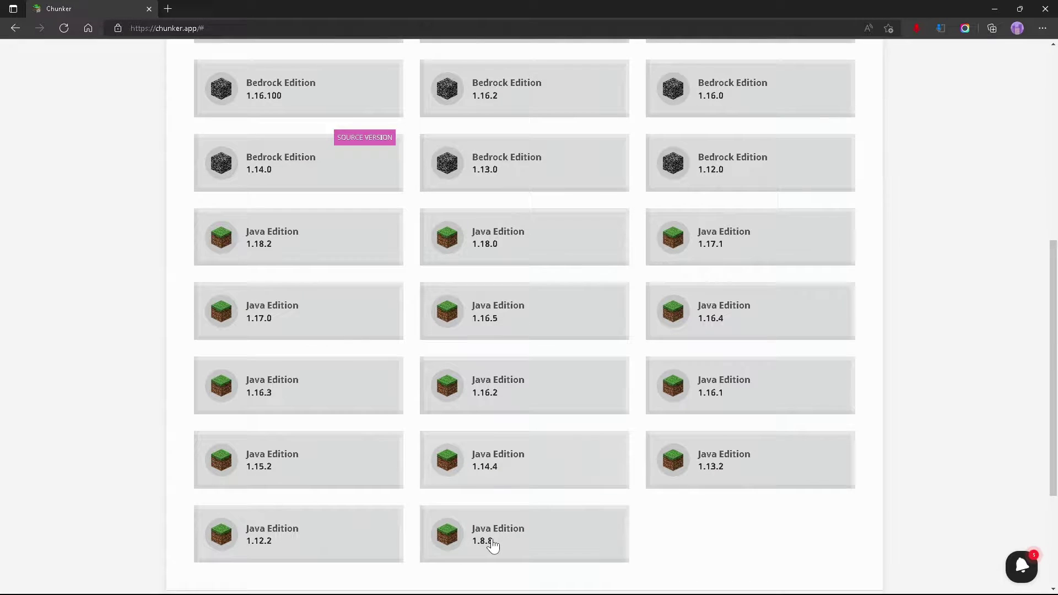
scroll(253, 207, up, 5)
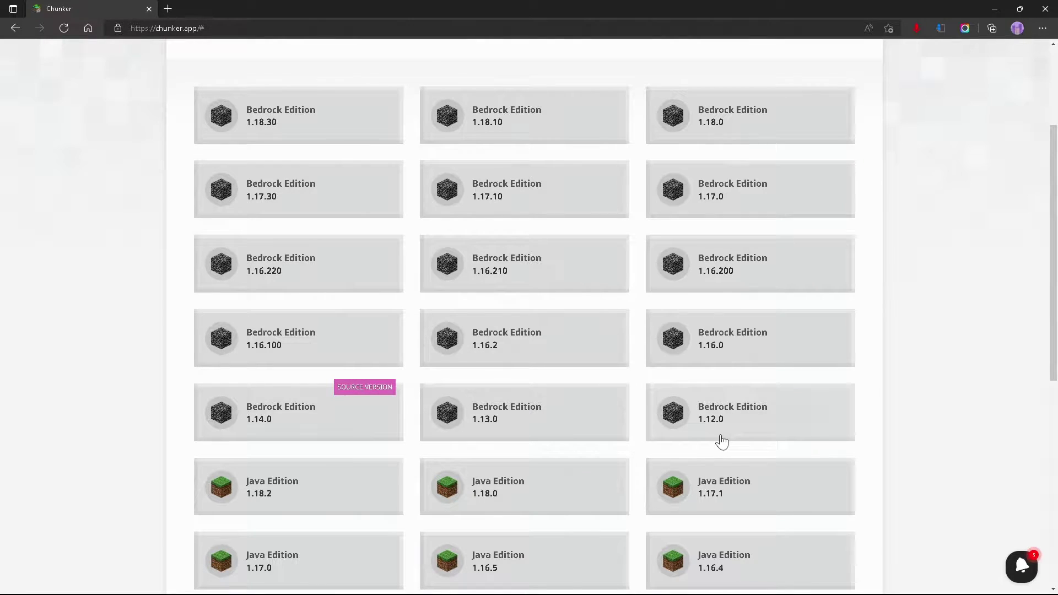
scroll(695, 348, down, 2)
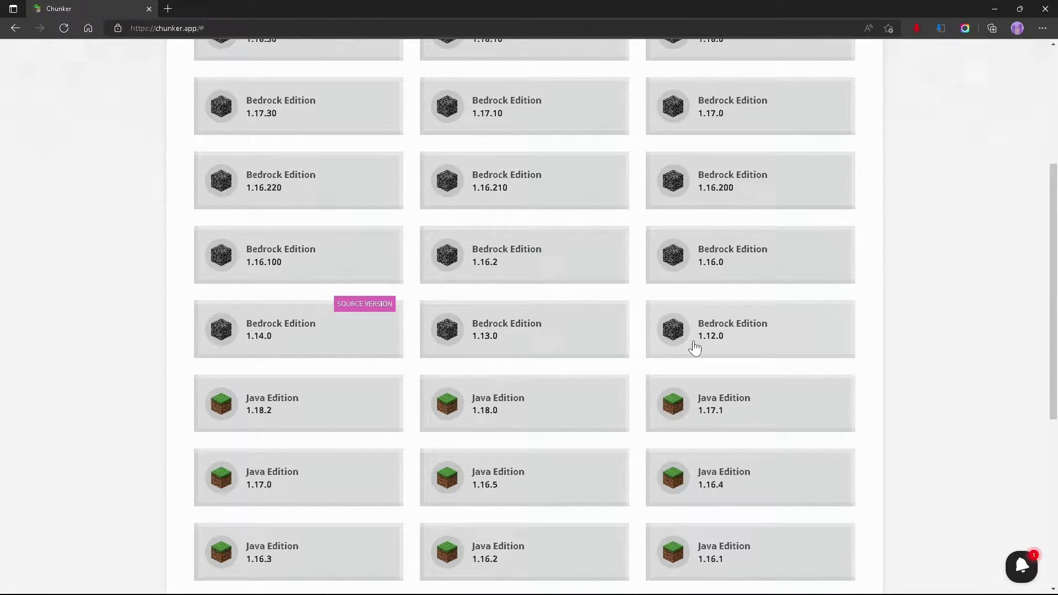
scroll(331, 265, down, 3)
click(335, 249)
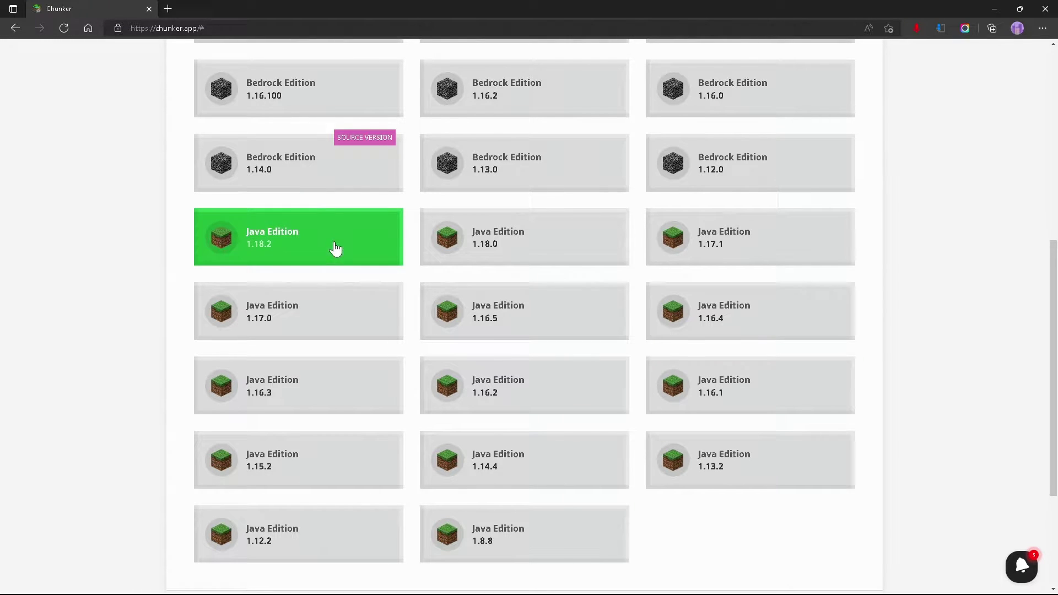
scroll(611, 416, down, 4)
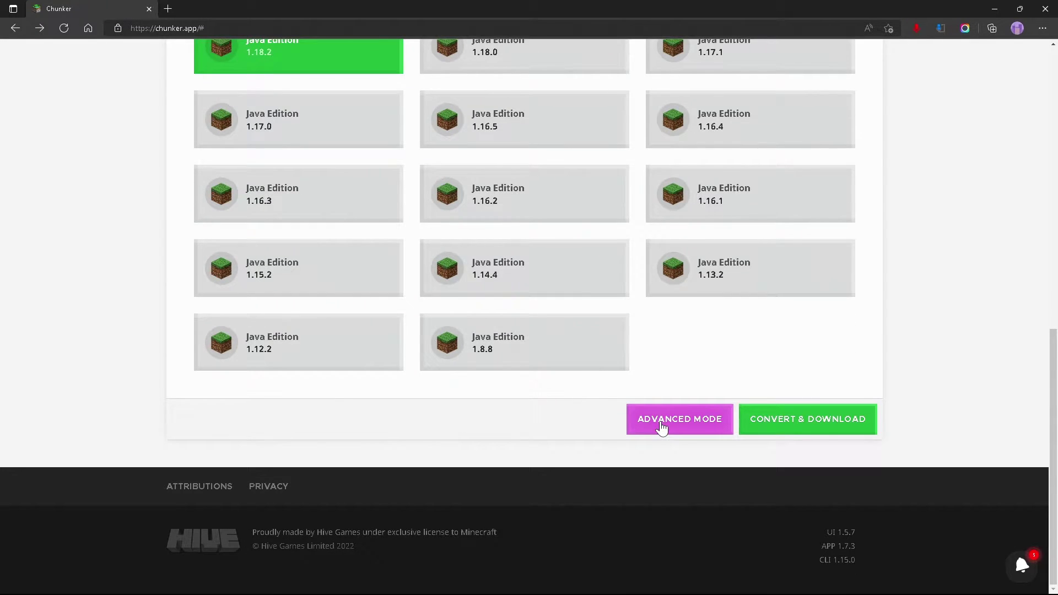
Switch Chunker to Advanced Mode and bring up the TU2 world's settings page.
click(661, 424)
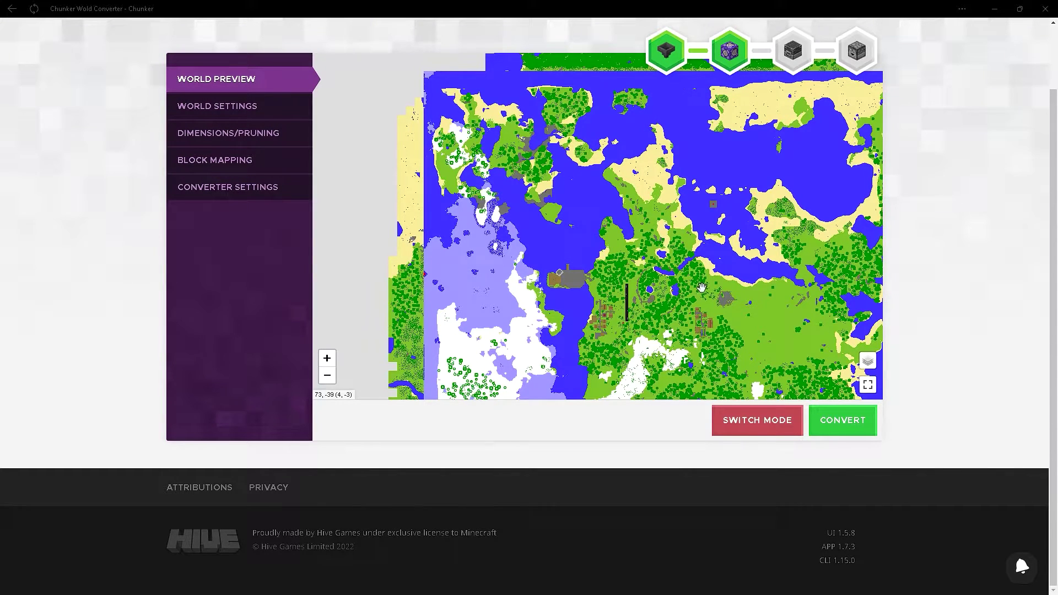
mouse_move(868, 362)
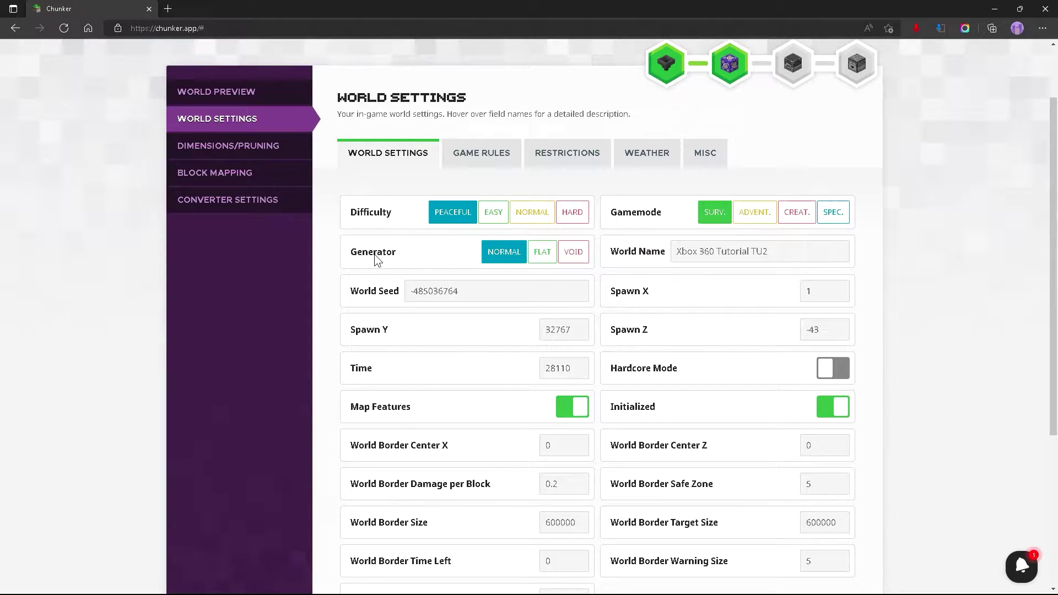
Browse the world's Game Rules, Restrictions, Weather and Misc settings tabs.
scroll(518, 243, down, 2)
scroll(495, 241, up, 3)
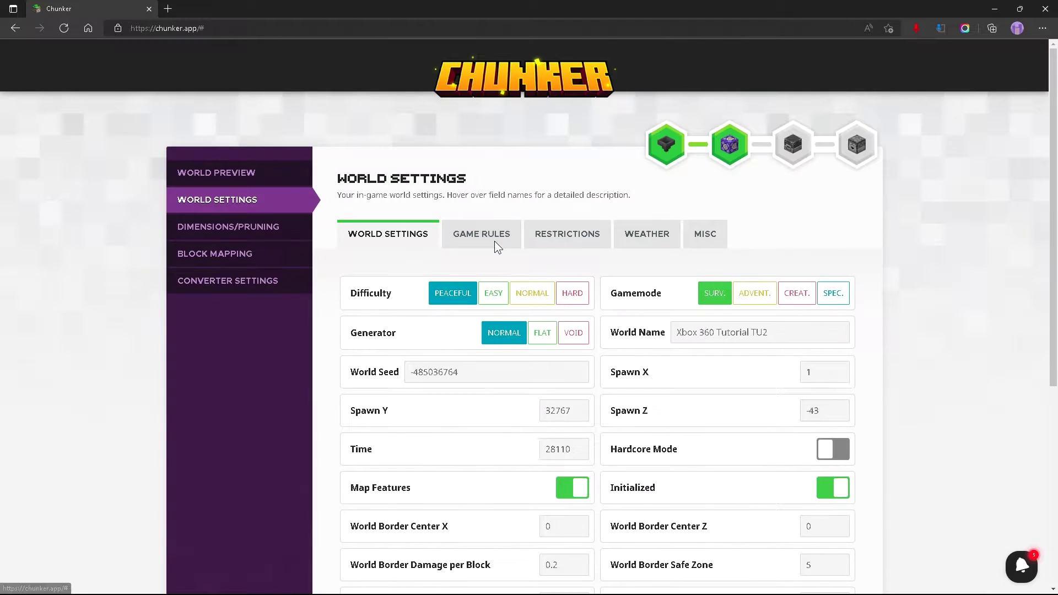
click(488, 236)
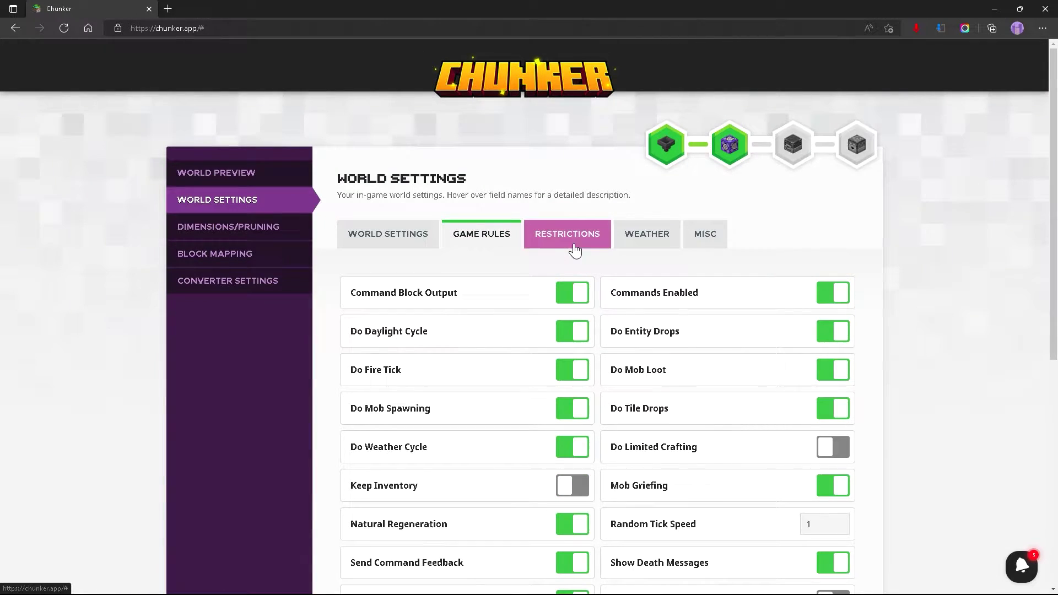
click(575, 250)
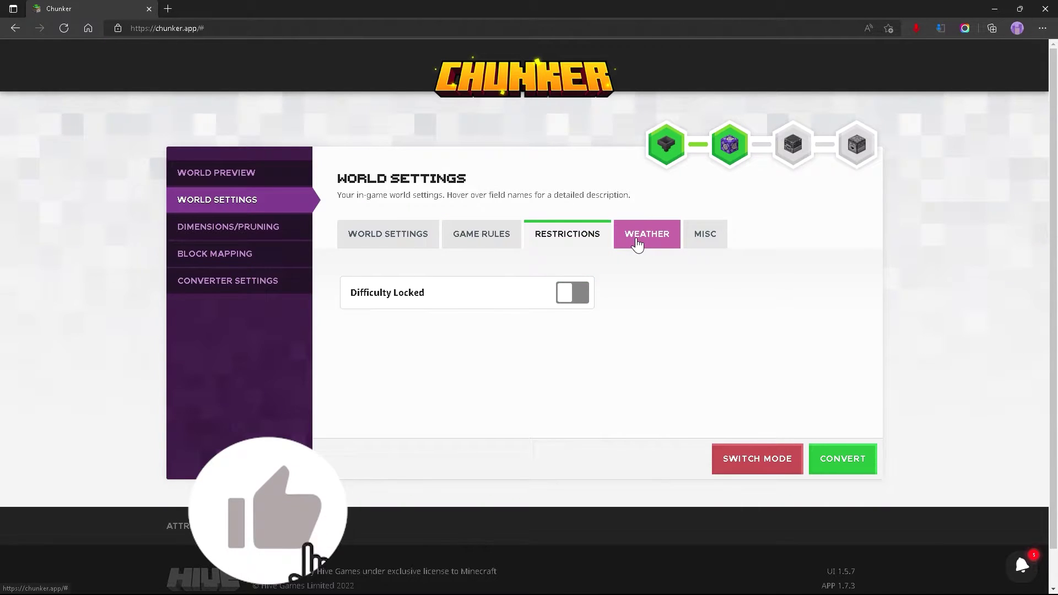
click(637, 243)
click(699, 245)
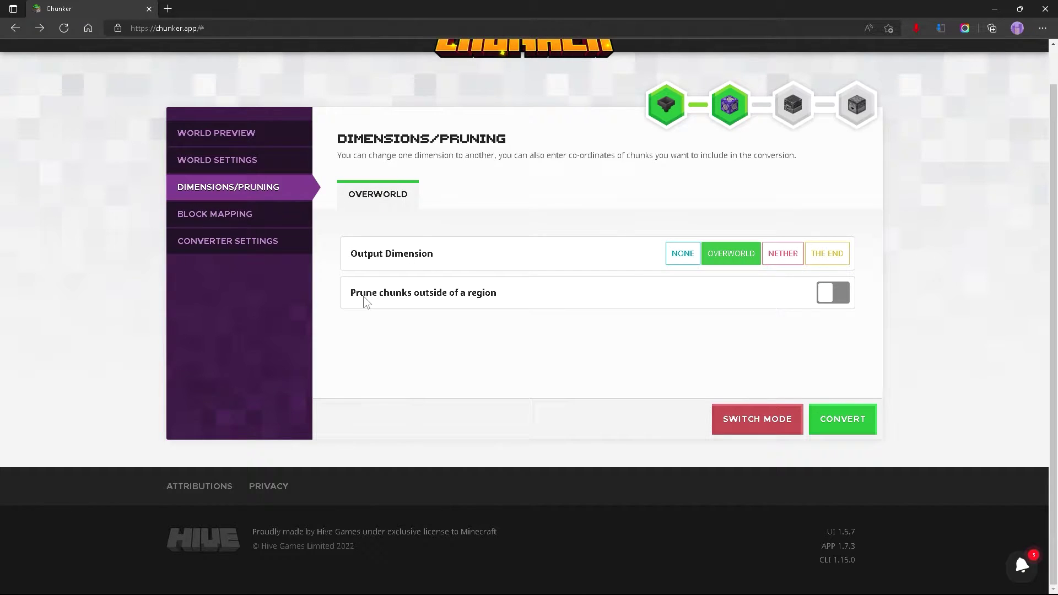
Turn on Prune chunks outside of a region and drag the map selection tight around the central forest.
mouse_move(450, 292)
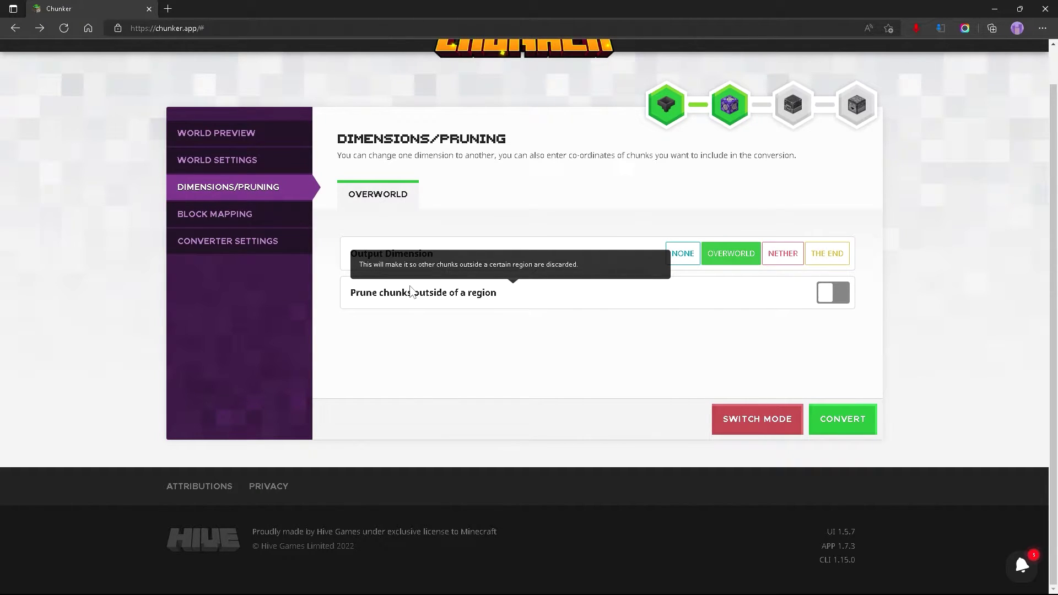
click(824, 298)
click(208, 137)
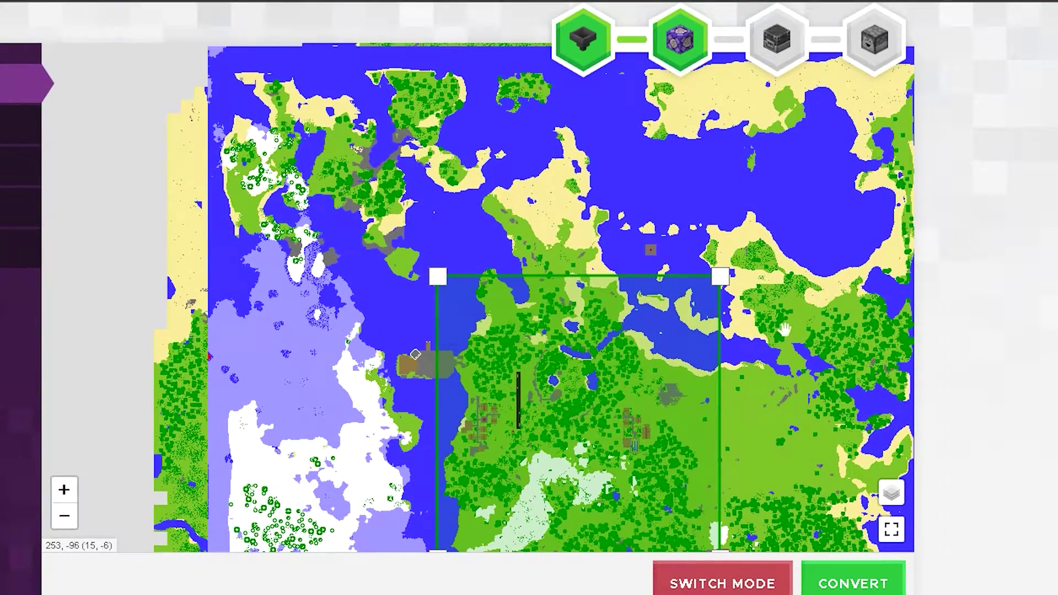
scroll(785, 294, down, 1)
drag(558, 269, 589, 316)
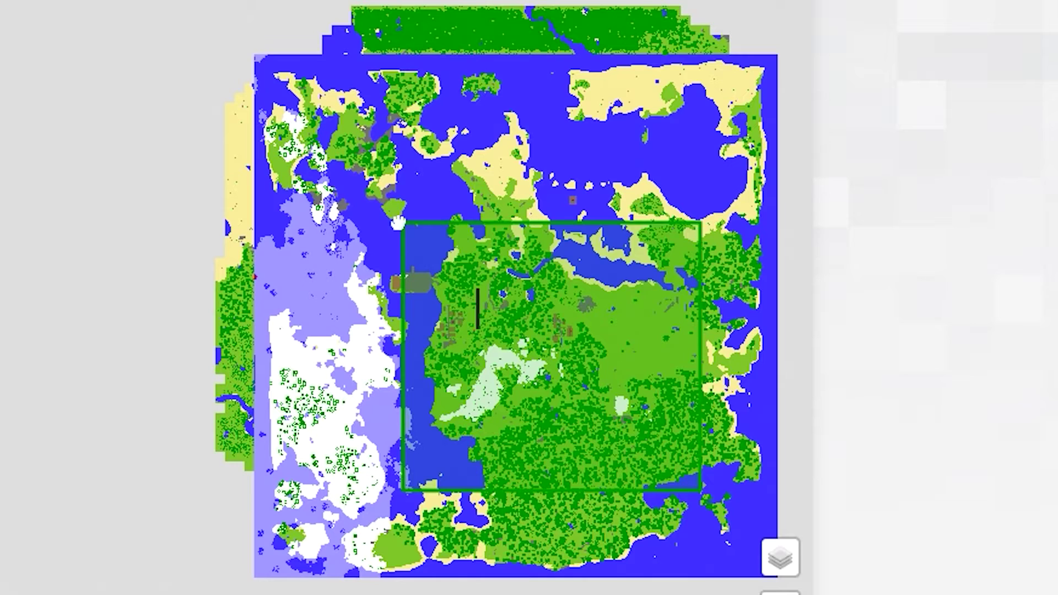
drag(388, 237, 380, 239)
drag(701, 489, 594, 365)
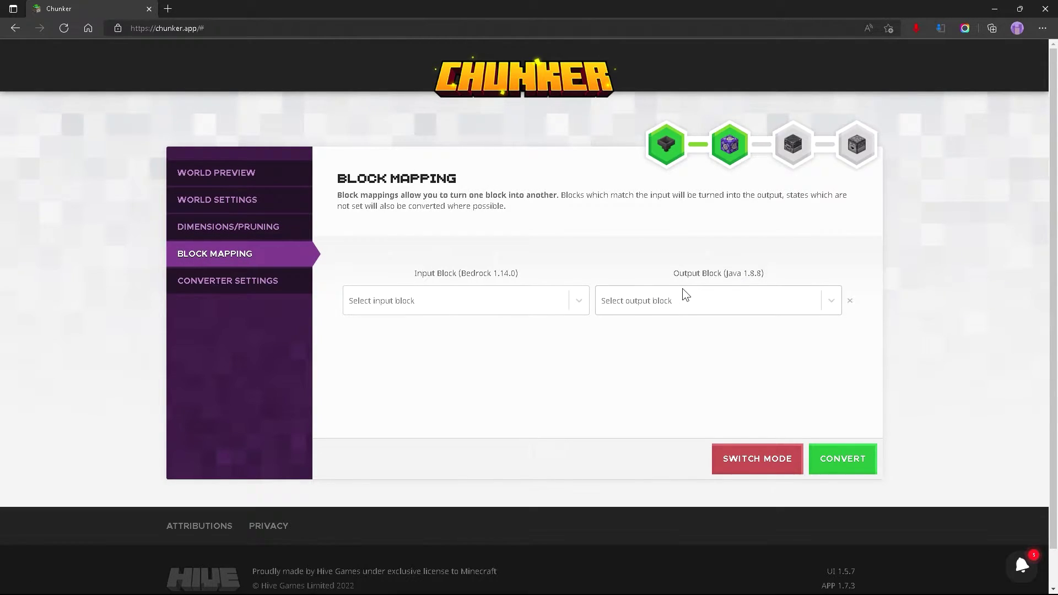
Map input block minecraft:acacia_stairs to output block minecraft:anvil.
click(421, 307)
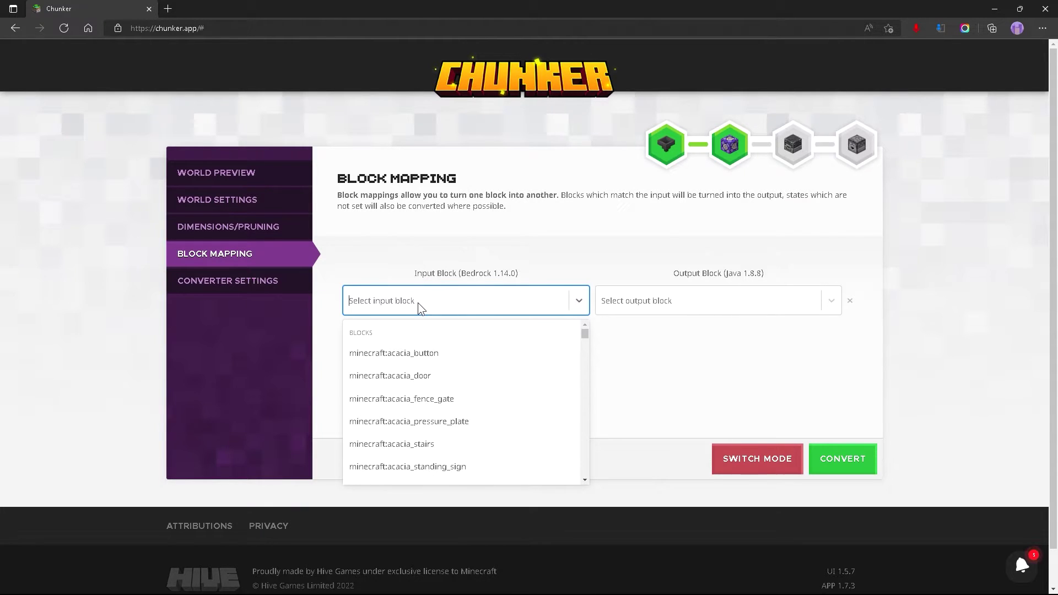
click(658, 359)
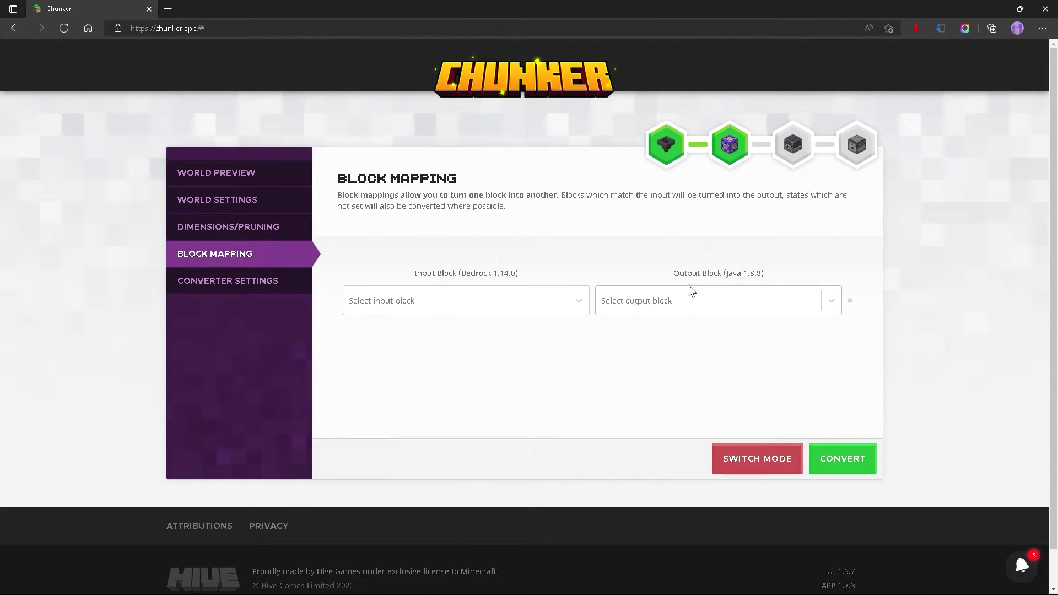
click(471, 292)
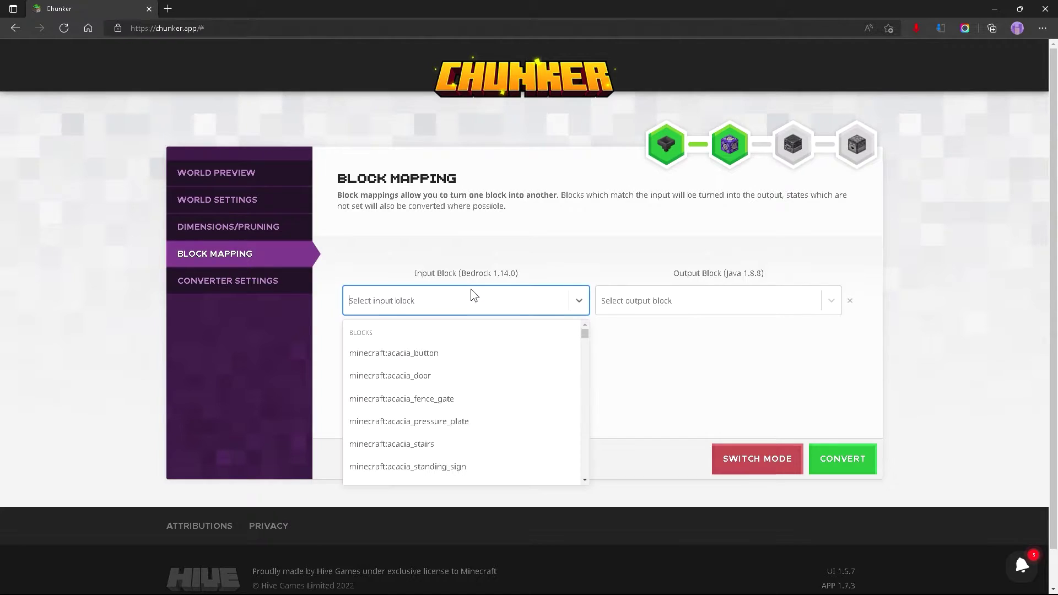
click(396, 442)
click(698, 298)
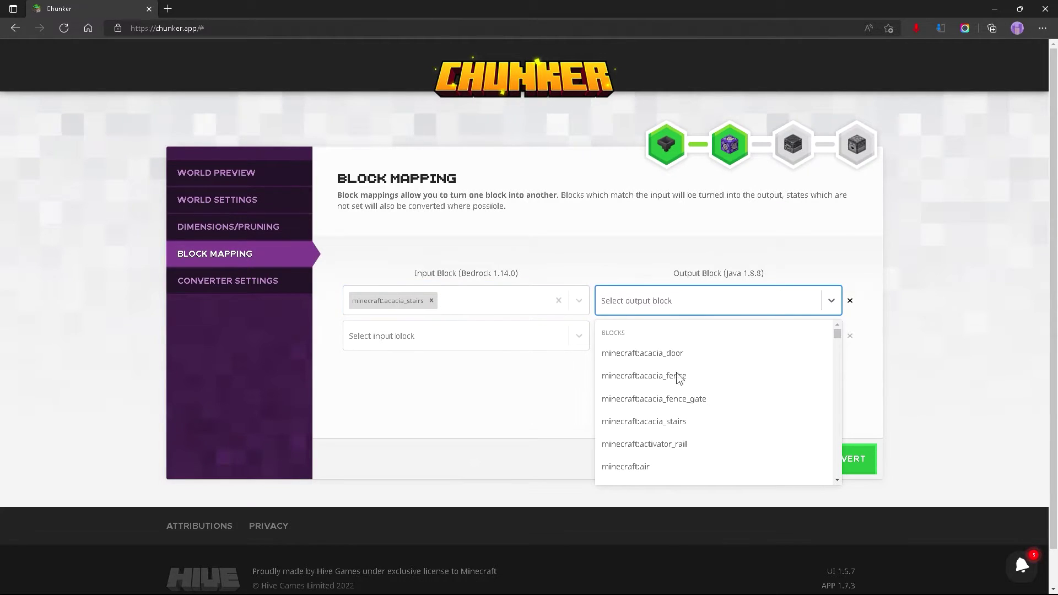
scroll(633, 439, down, 1)
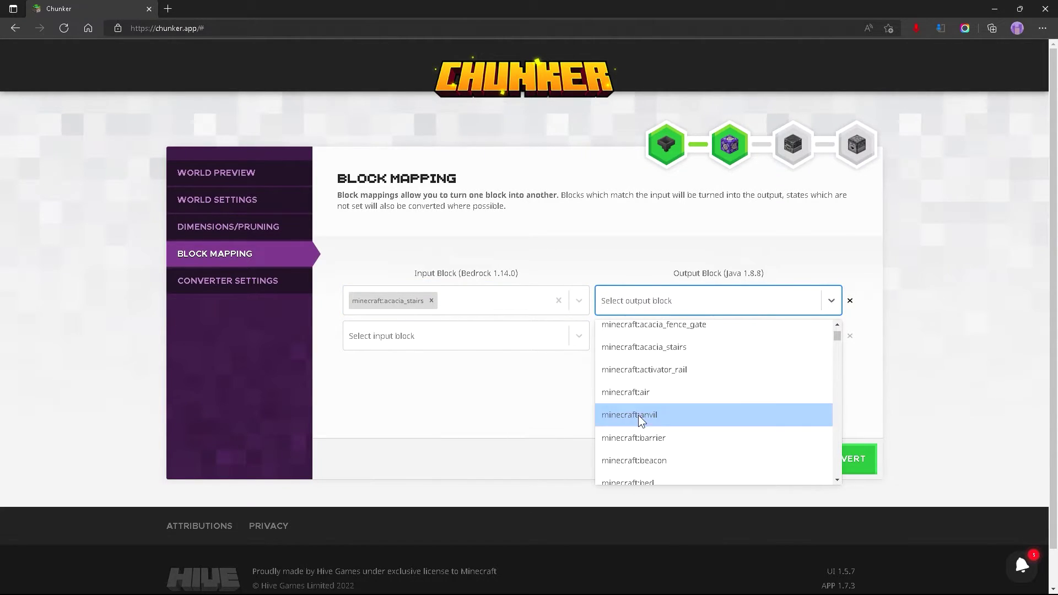
click(639, 415)
click(430, 268)
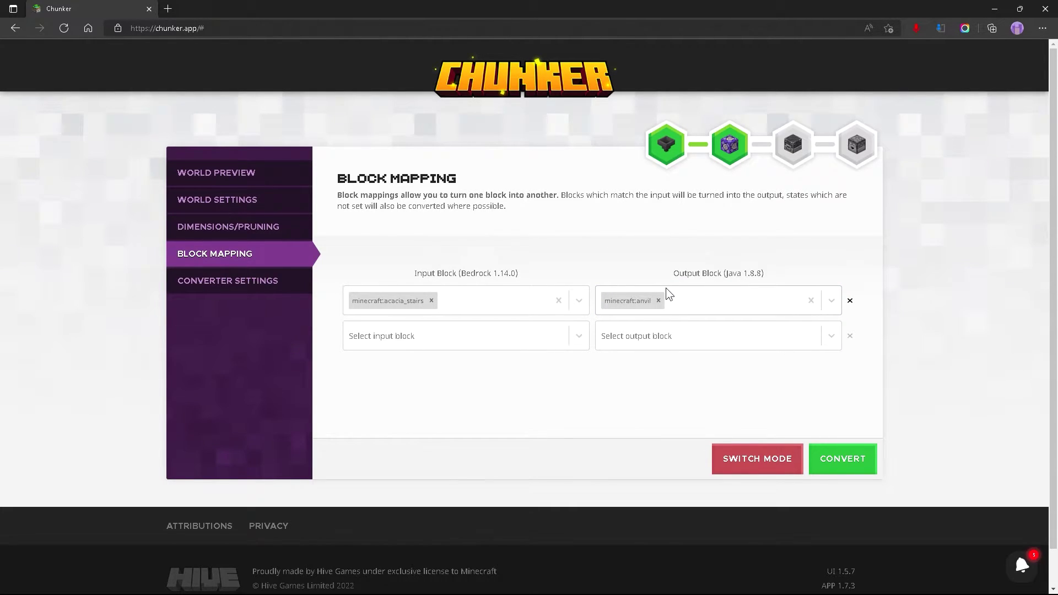
click(227, 280)
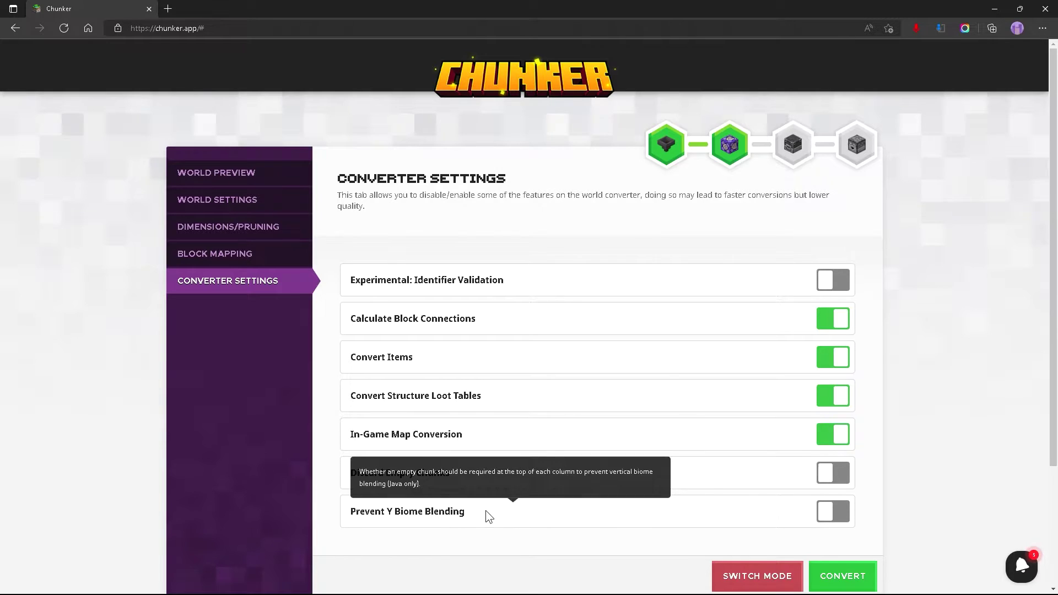
Convert the world and download the resulting Xbox_360_Tutorial_TU2 zip.
click(835, 578)
scroll(831, 573, down, 1)
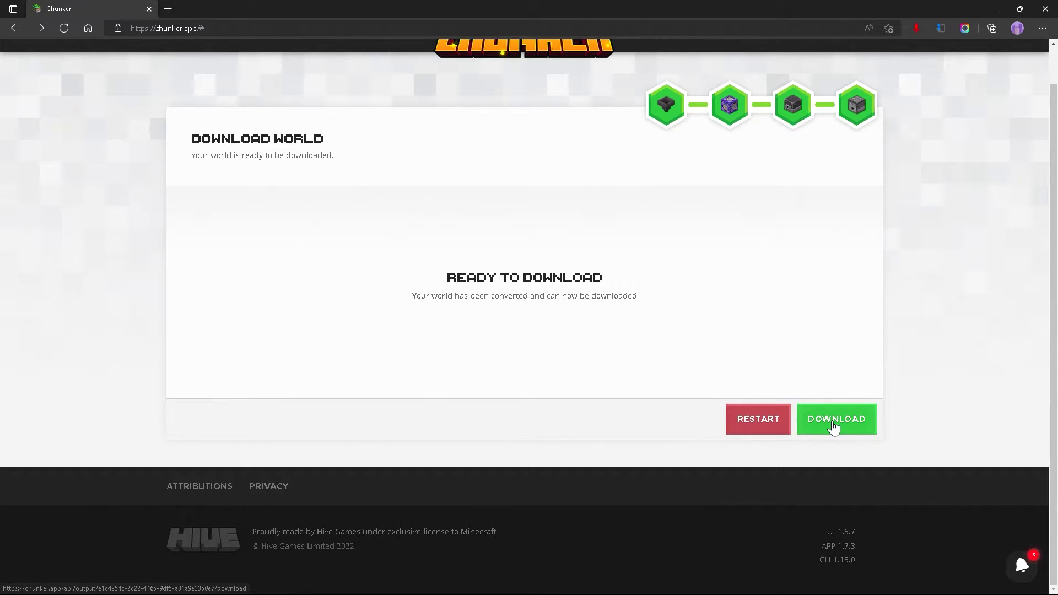
click(833, 423)
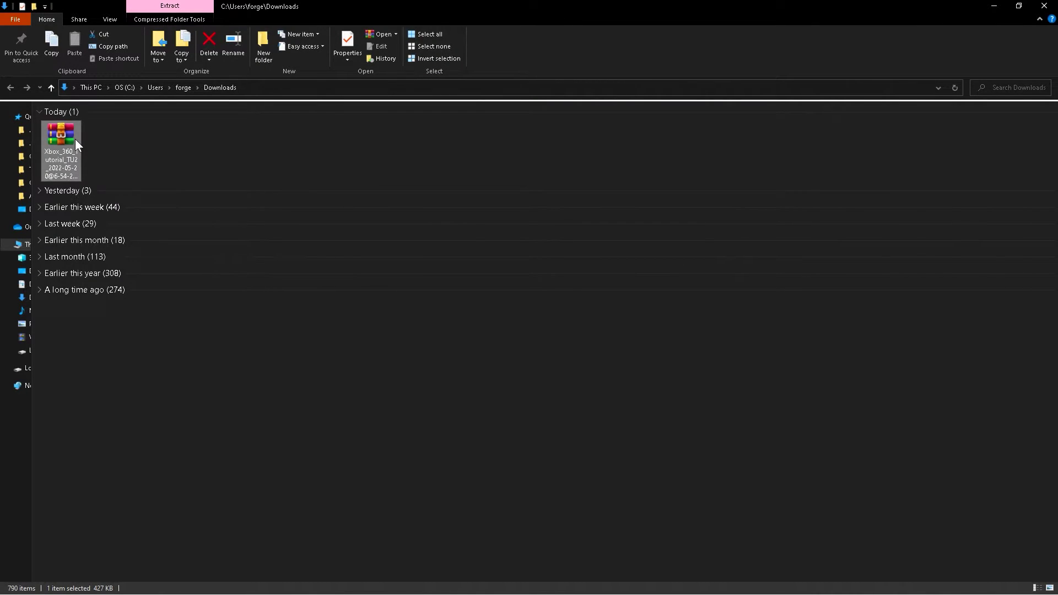
Go to %appdata% and open the .minecraft saves folder.
key(ctrl+l)
text(%appdata%)
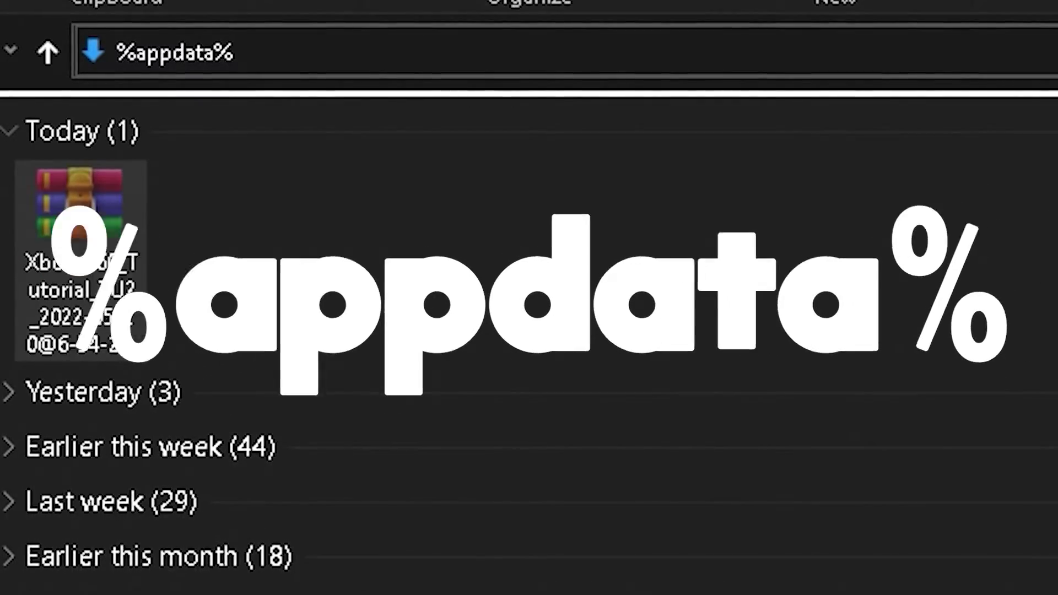
key(Return)
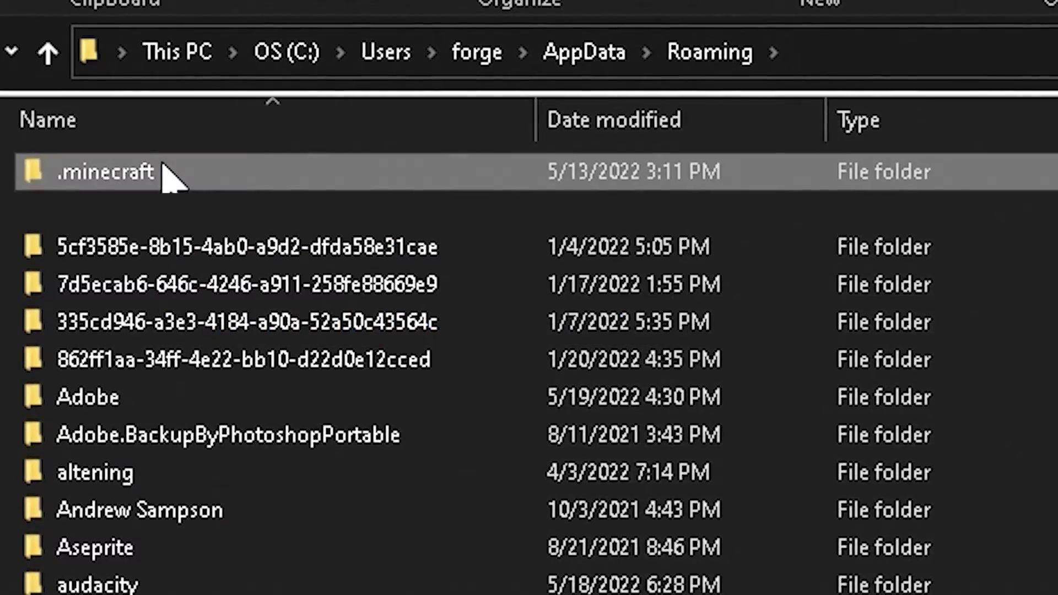
double_click(165, 174)
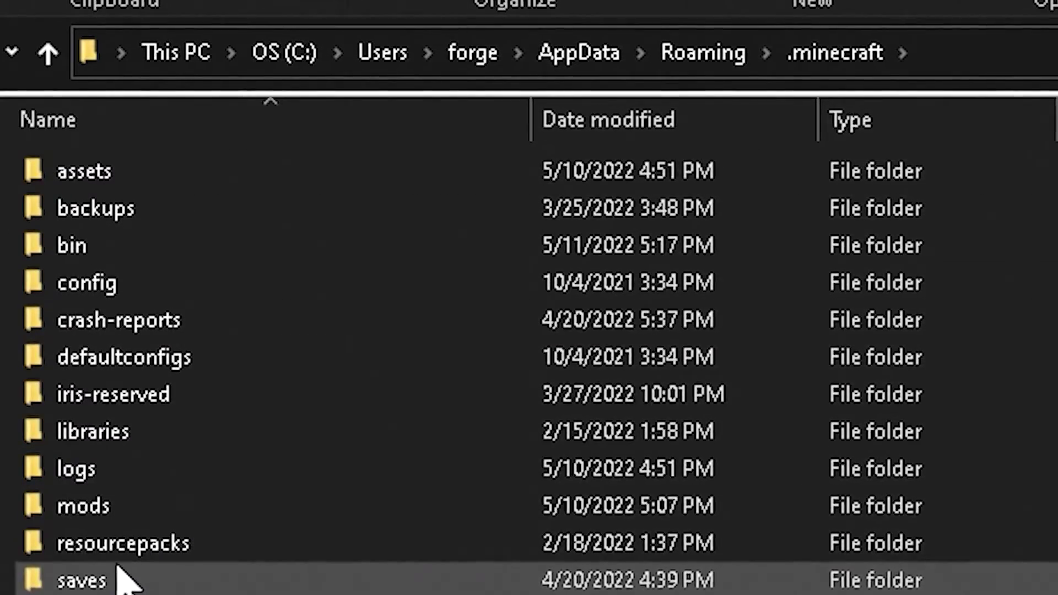
double_click(122, 567)
Extract the Xbox_360_Tutorial_TU2 zip into its own folder inside saves.
click(127, 556)
mouse_move(32, 472)
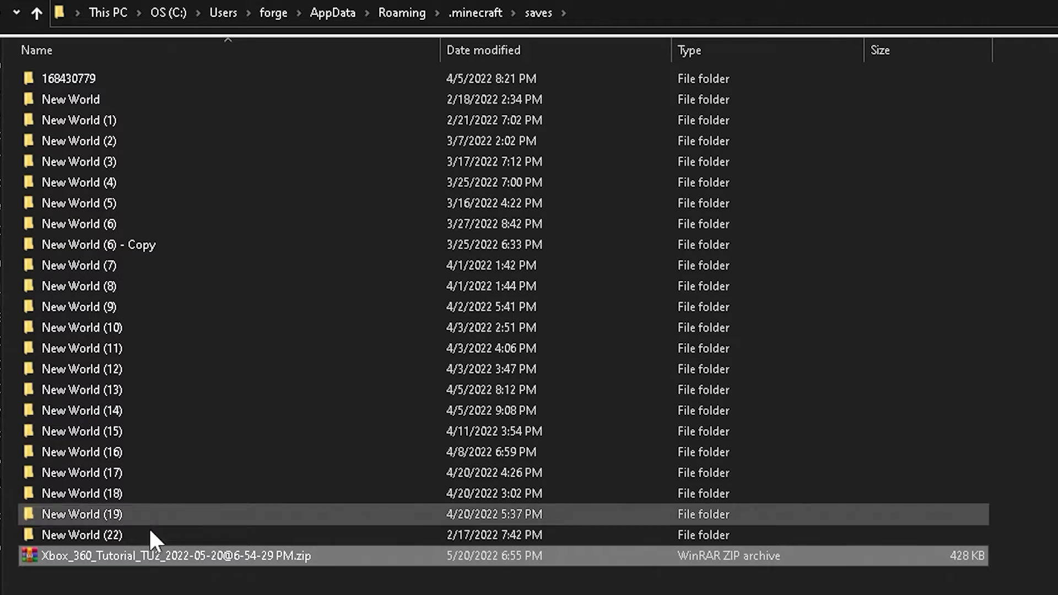
right_click(119, 554)
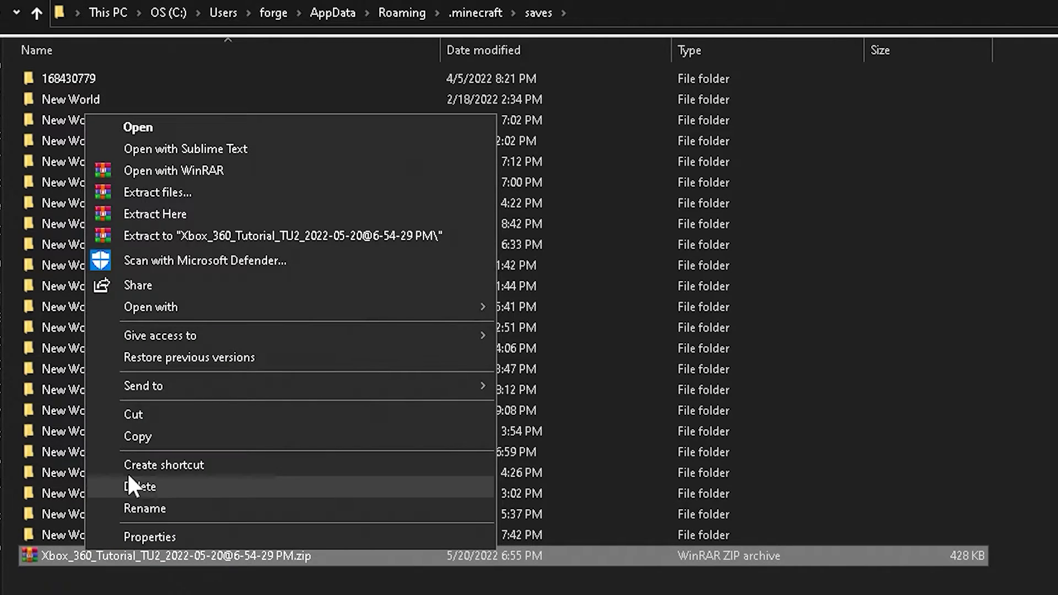
click(295, 236)
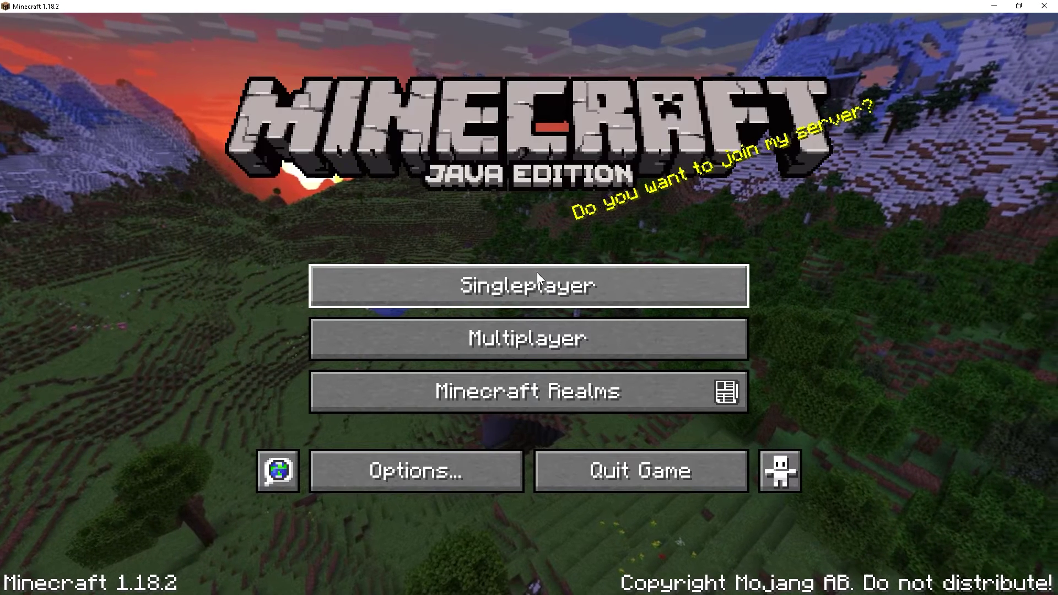
click(537, 272)
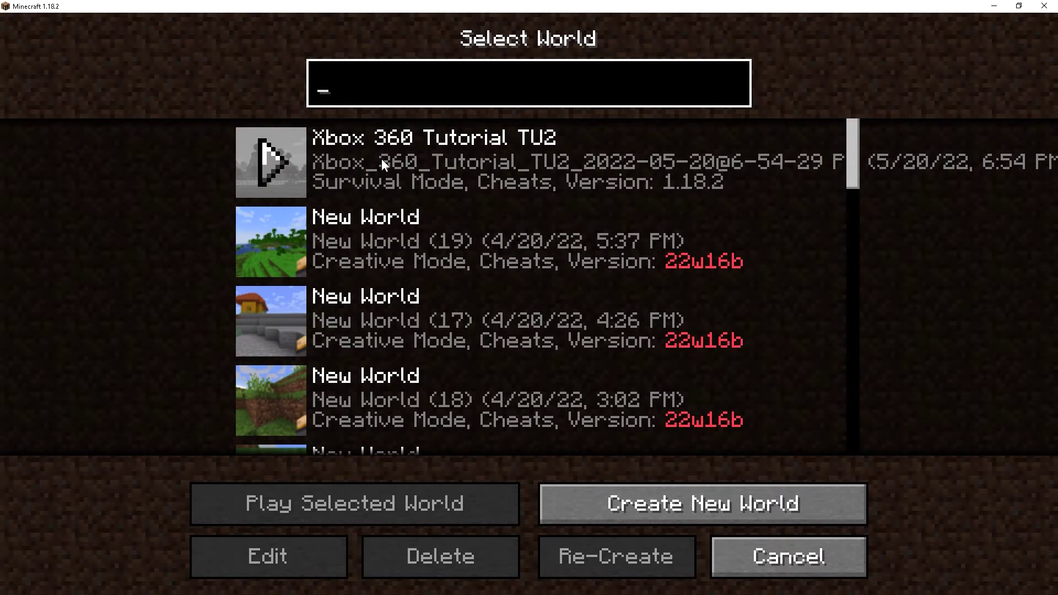
Play the Xbox 360 Tutorial TU2 world and walk forward into its village.
click(275, 161)
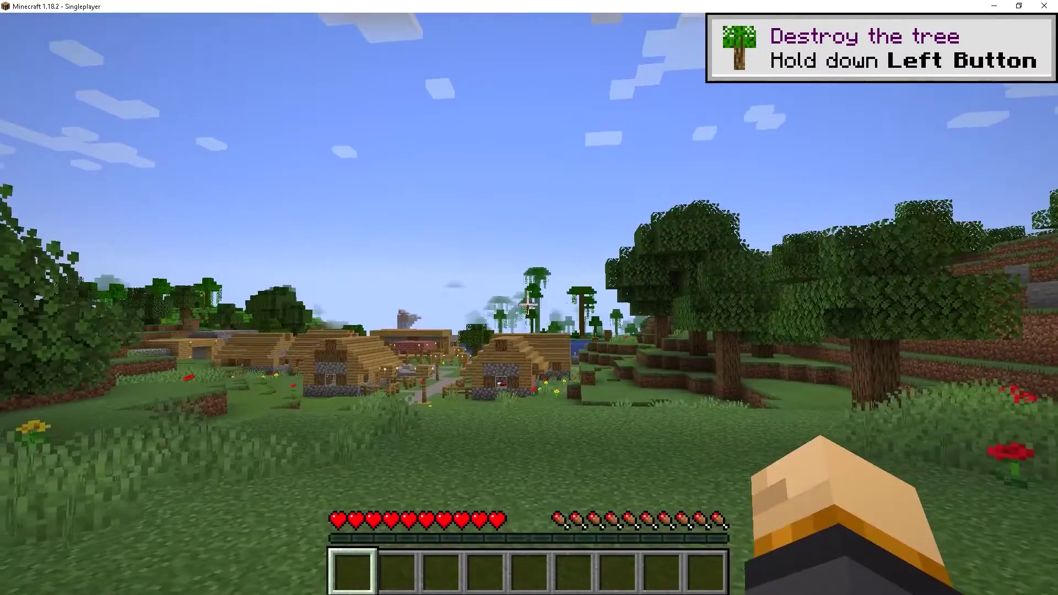
key(w)
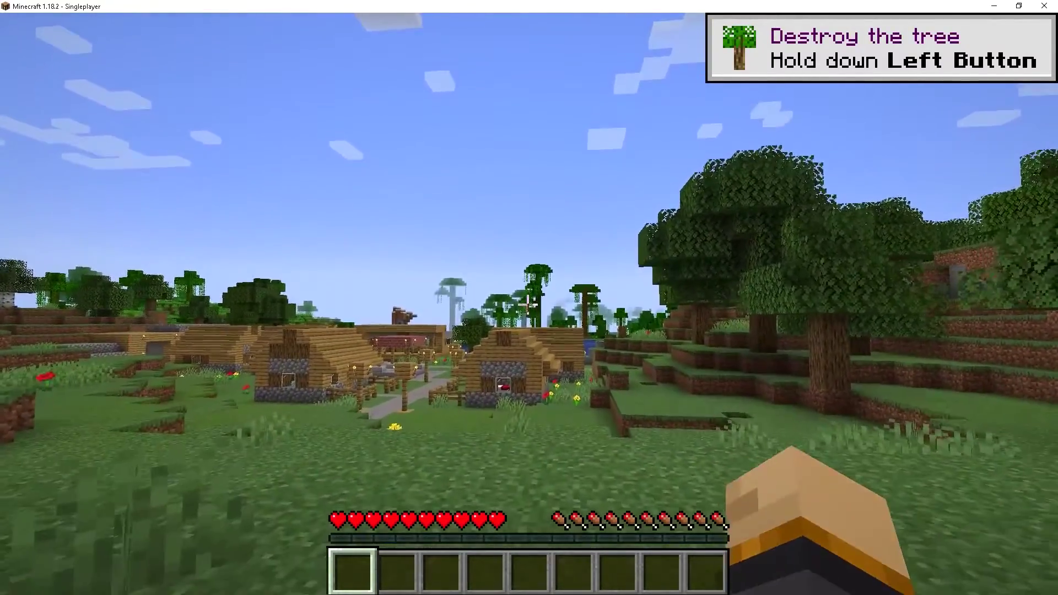
key(w)
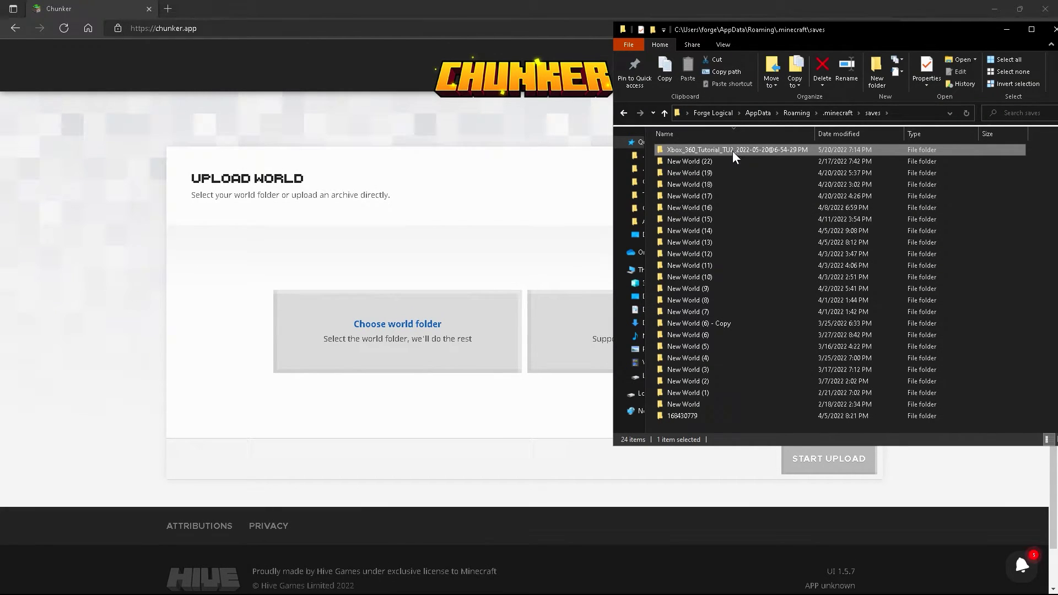
Upload the Java world folder to Chunker and select Bedrock Edition 1.18.30 as the target.
drag(735, 157, 382, 314)
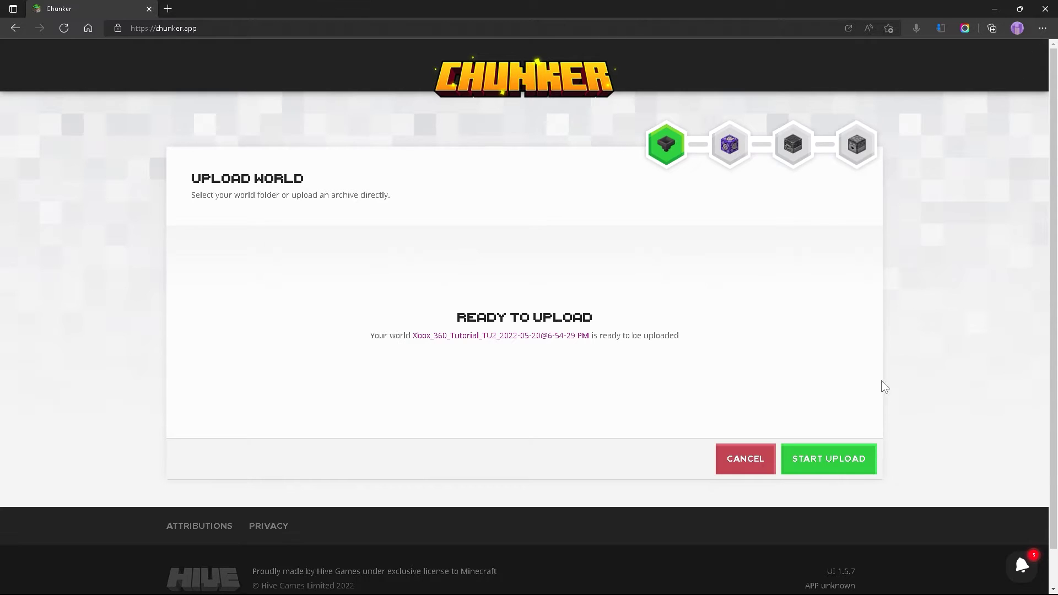
click(857, 457)
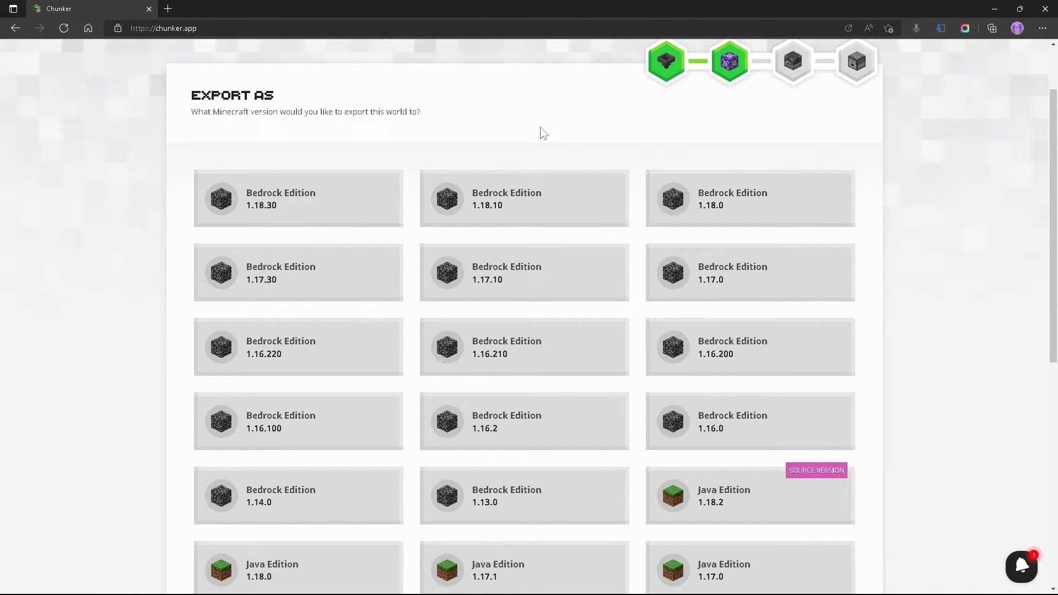
click(339, 203)
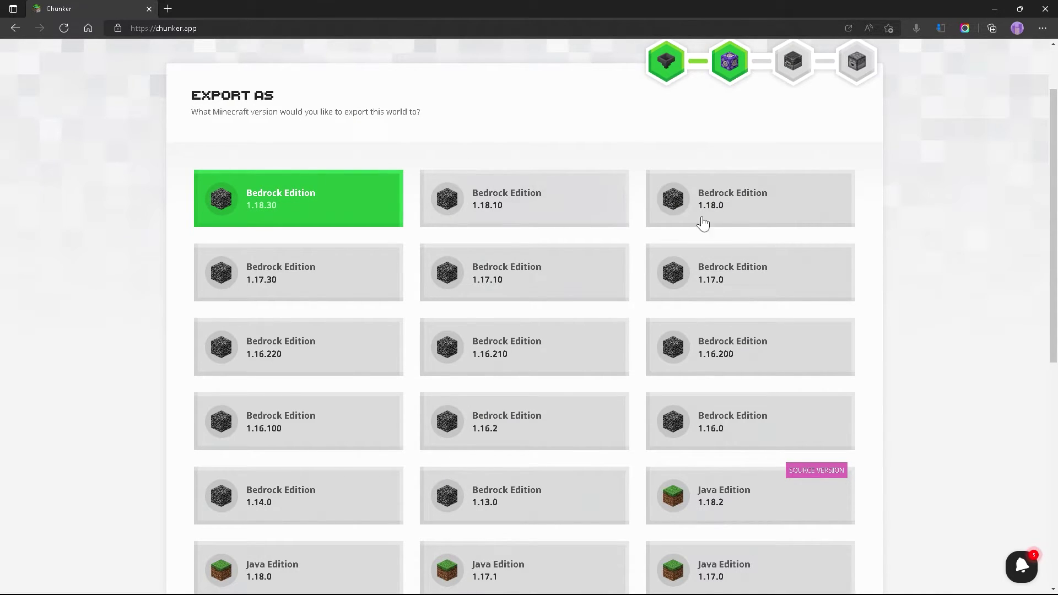
Convert the world, download the Bedrock file and open it to import into Minecraft.
scroll(848, 356, down, 2)
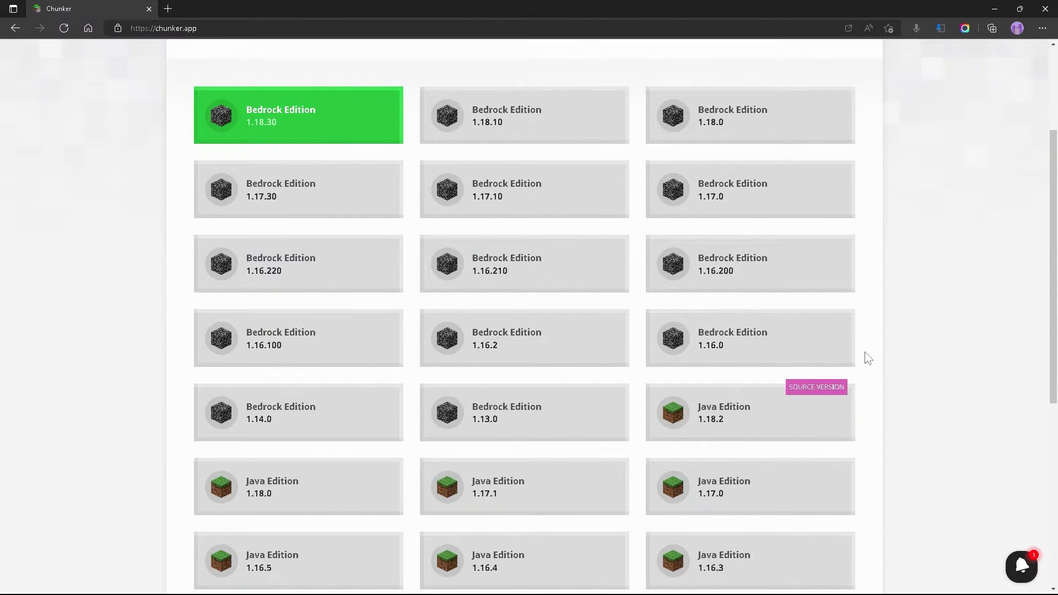
scroll(868, 358, down, 6)
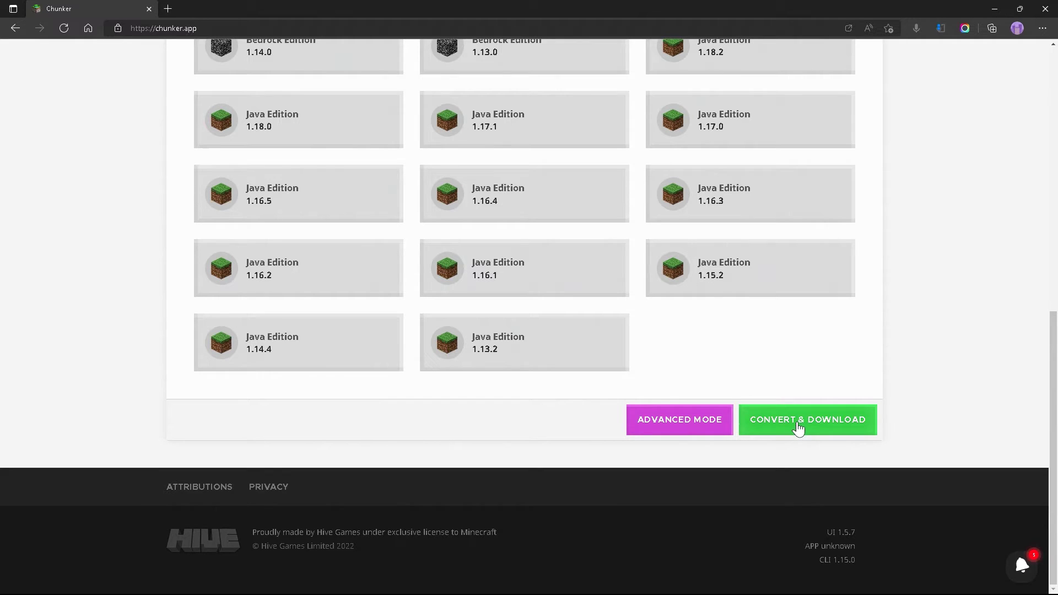
click(814, 422)
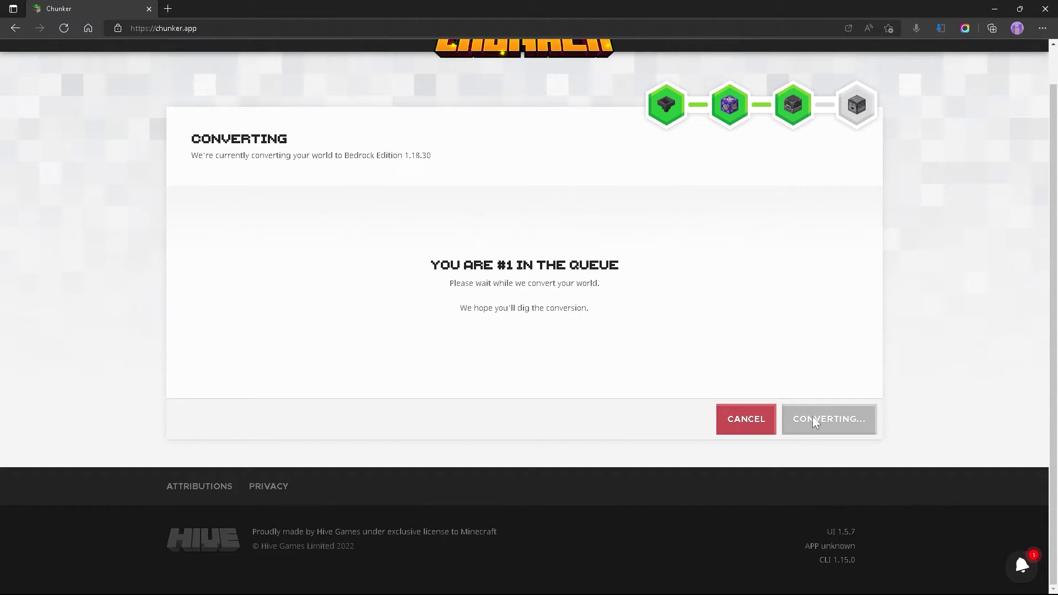
click(826, 420)
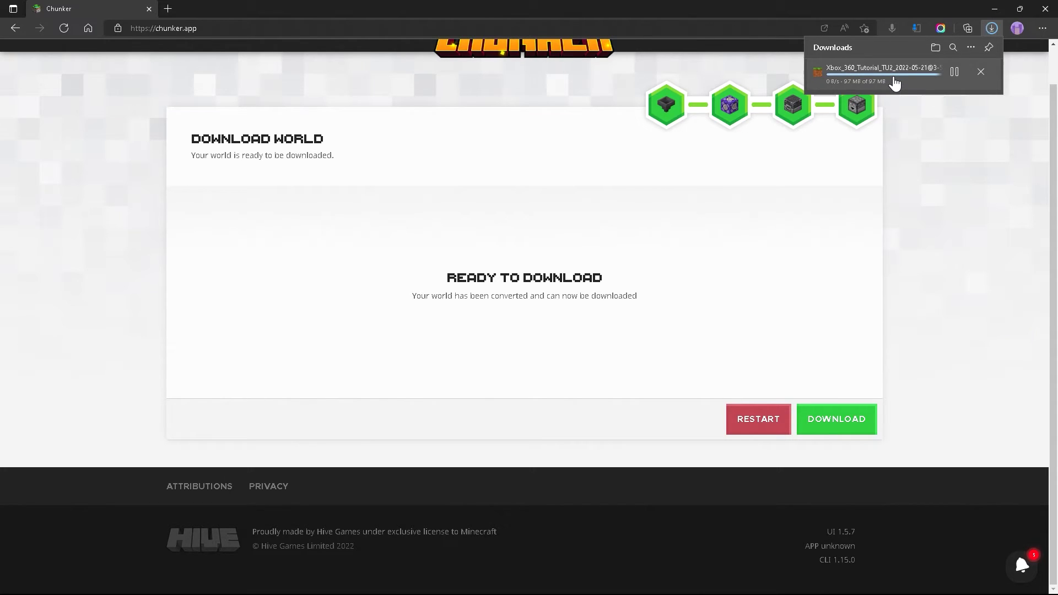
click(892, 78)
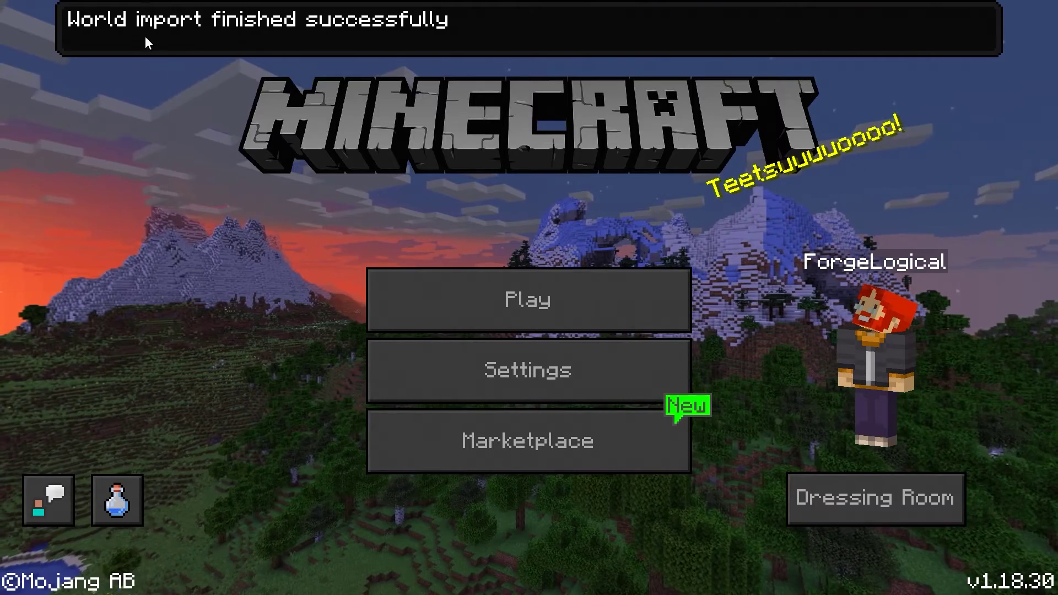
Load the Xbox 360 Tutorial TU2 world and fly up above the village.
click(425, 302)
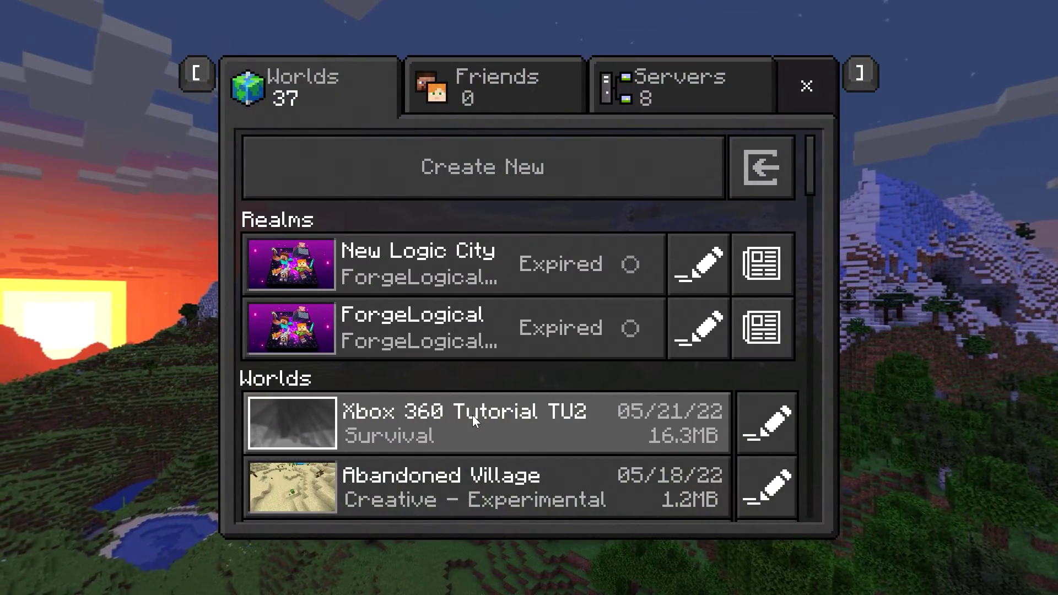
click(482, 419)
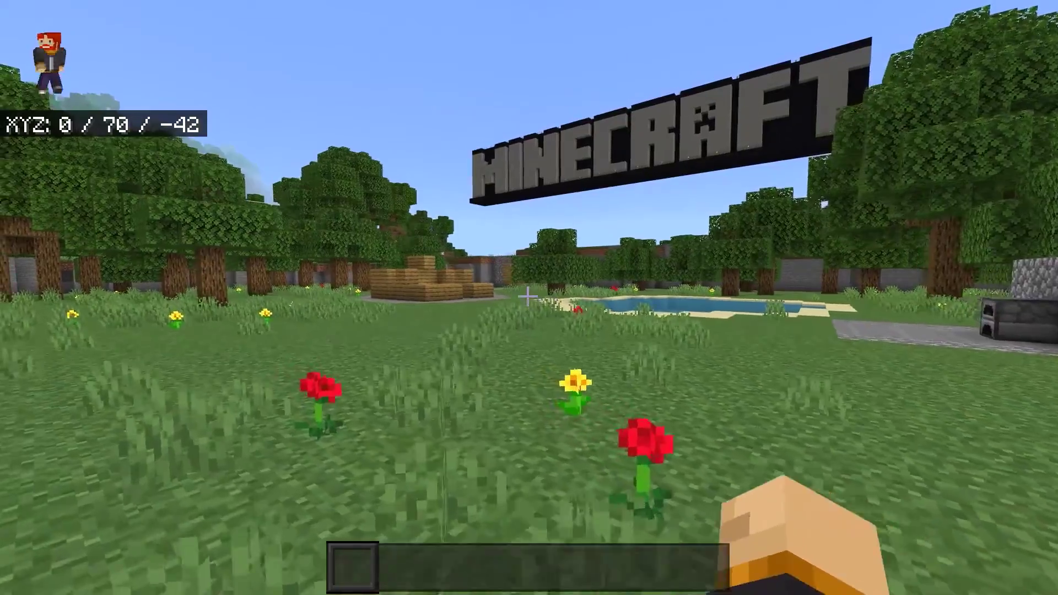
key(w)
key(space)
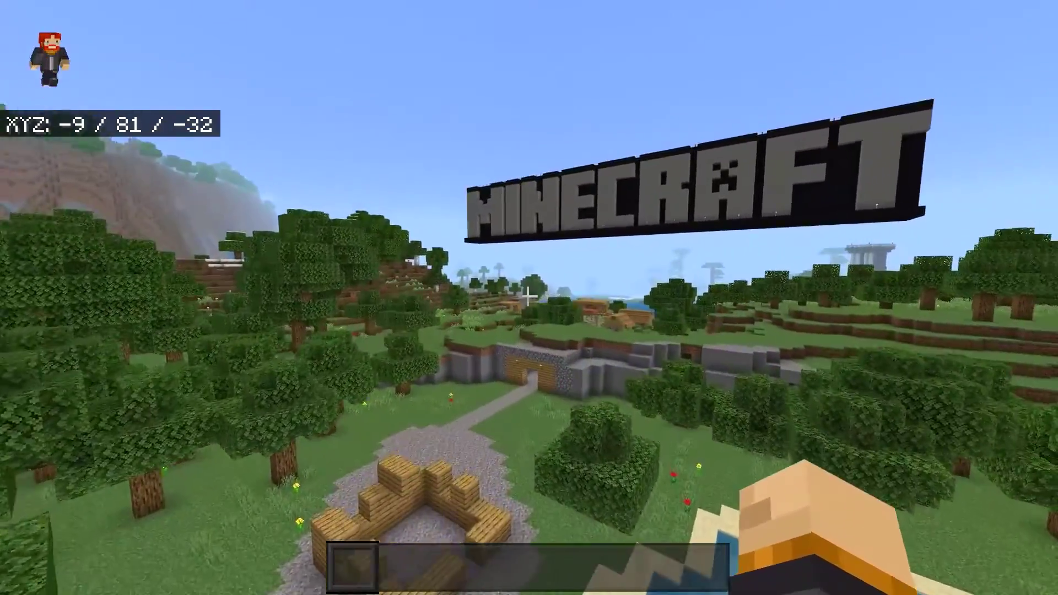
Fly past the MINECRAFT sign toward the lakeside castle, then switch to third-person view.
key(w)
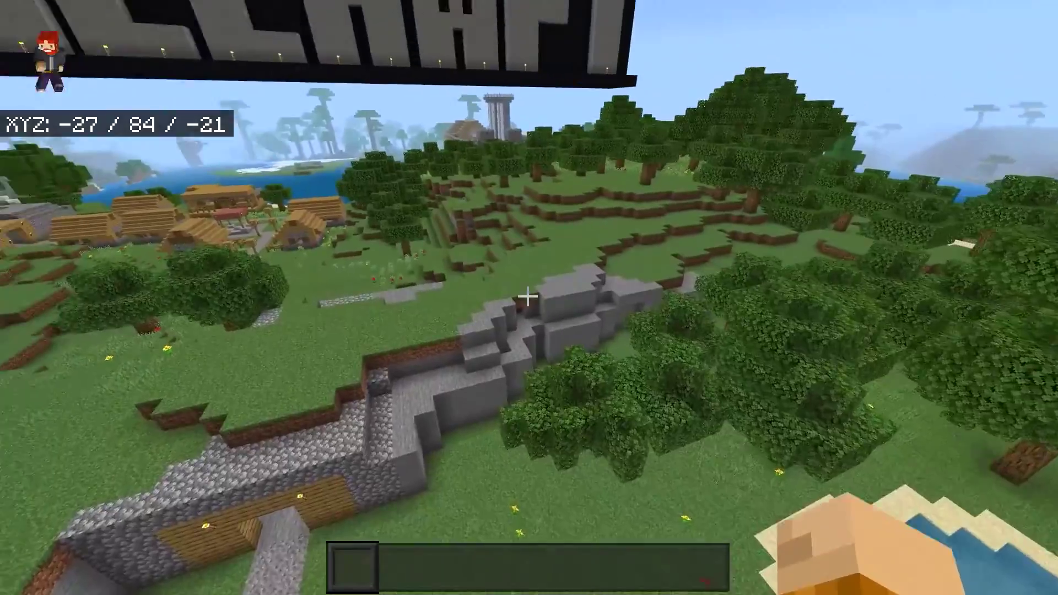
key(w)
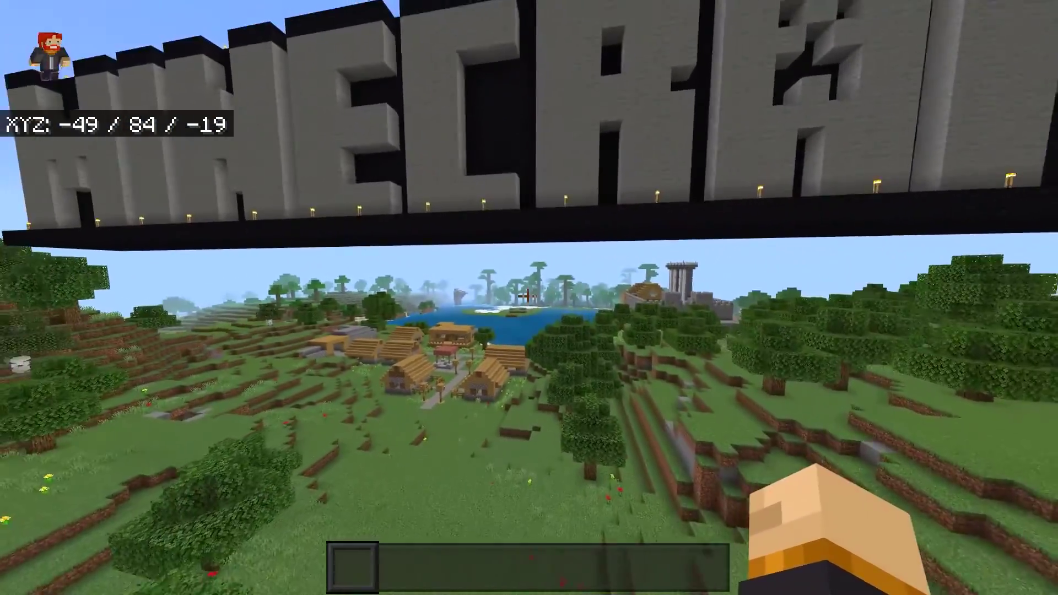
key(w)
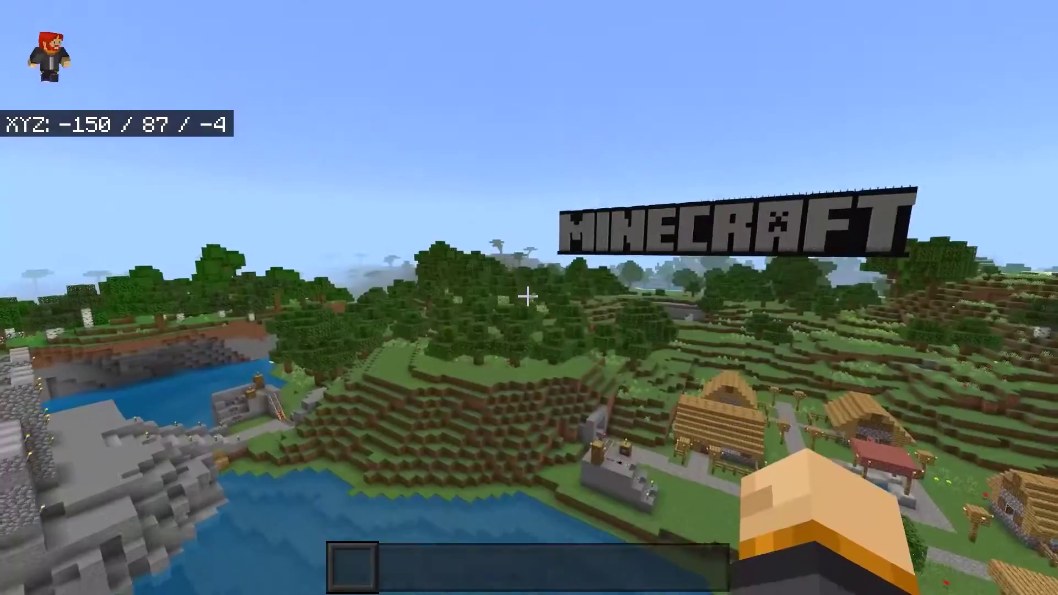
key(w)
key(w)
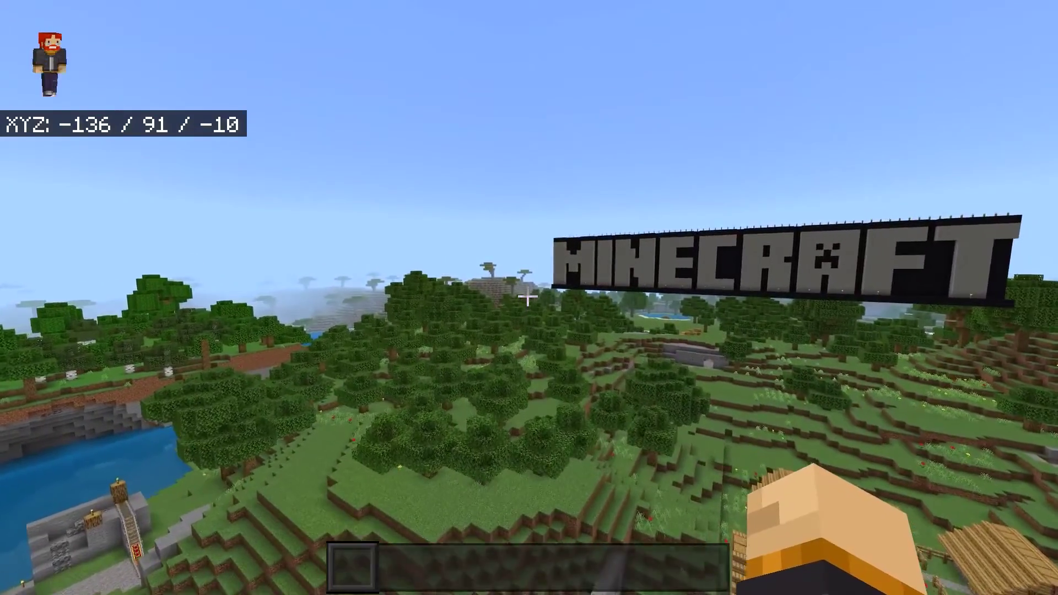
key(w)
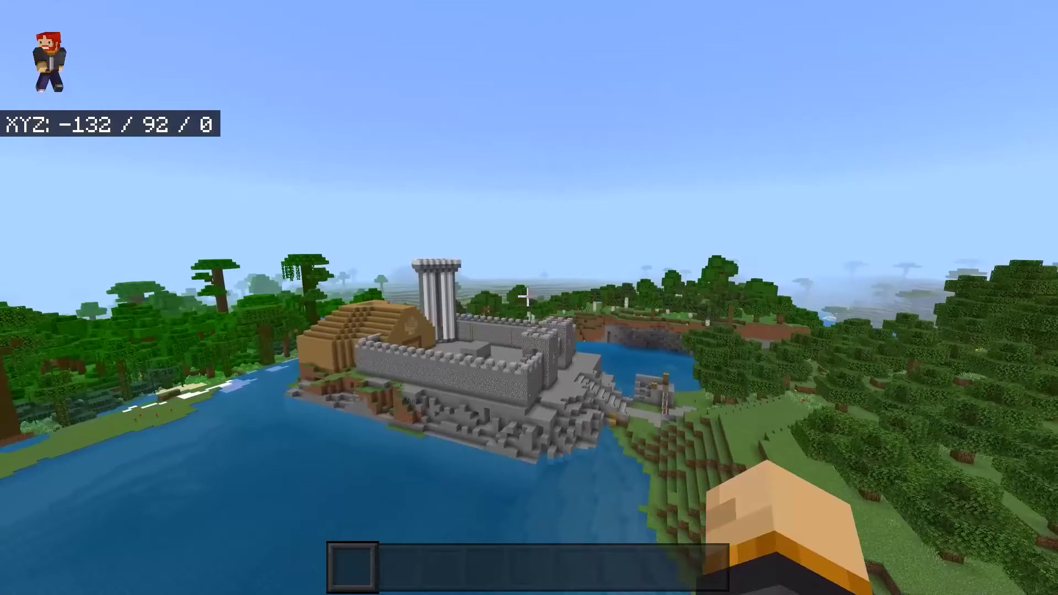
key(F5)
key(F5)
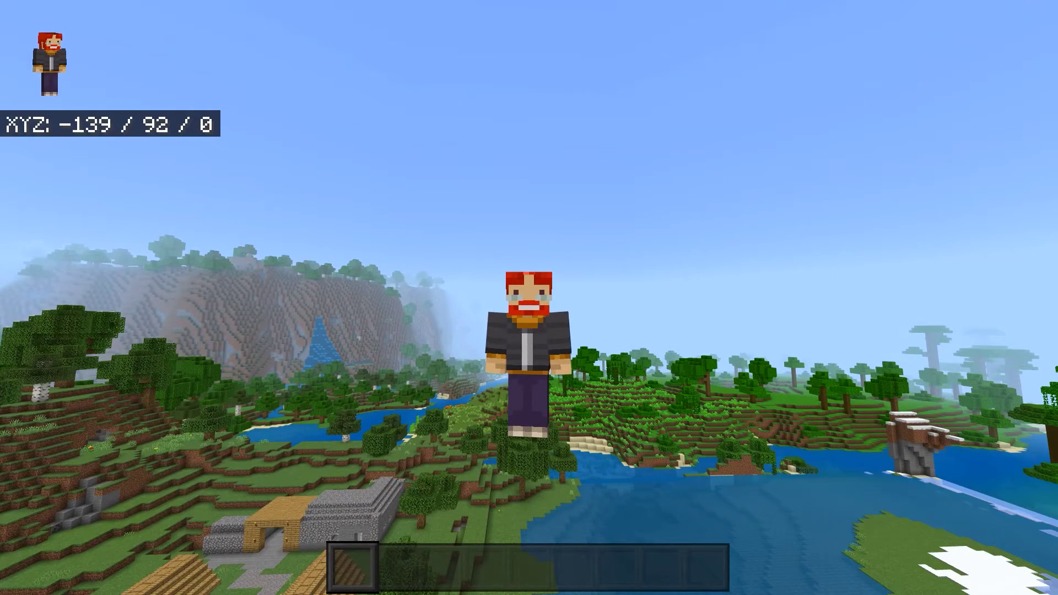